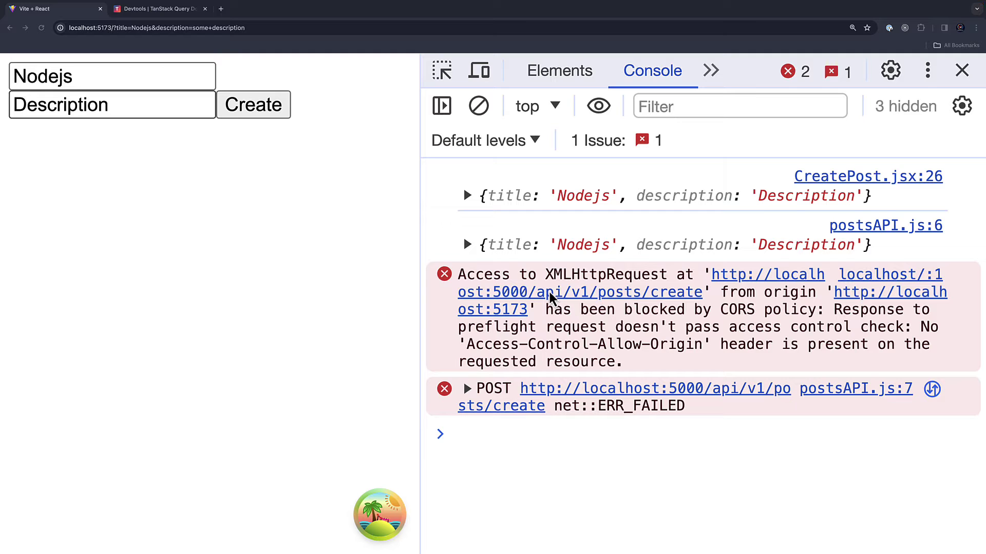
Step: Leave the CORS-blocked create-post error in Chrome and bring up postsAPI.js in the editor
{"action": "key", "text": "ctrl+Right"}
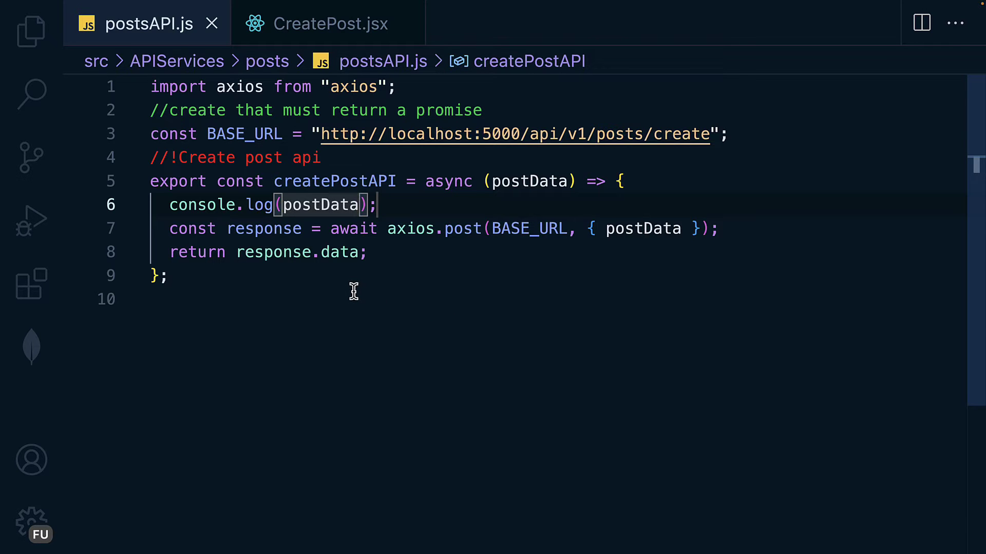
Step: Show server.js with the file tree hidden and a taller terminal panel
{"action": "key", "text": "ctrl+Right"}
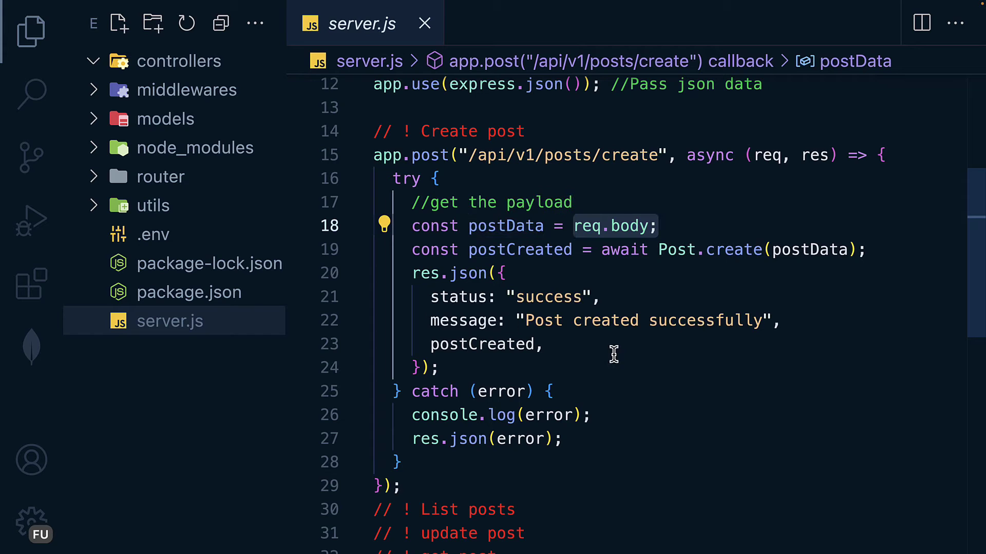
{"action": "left_click", "coordinate": [614, 353]}
{"action": "key", "text": "ctrl+grave"}
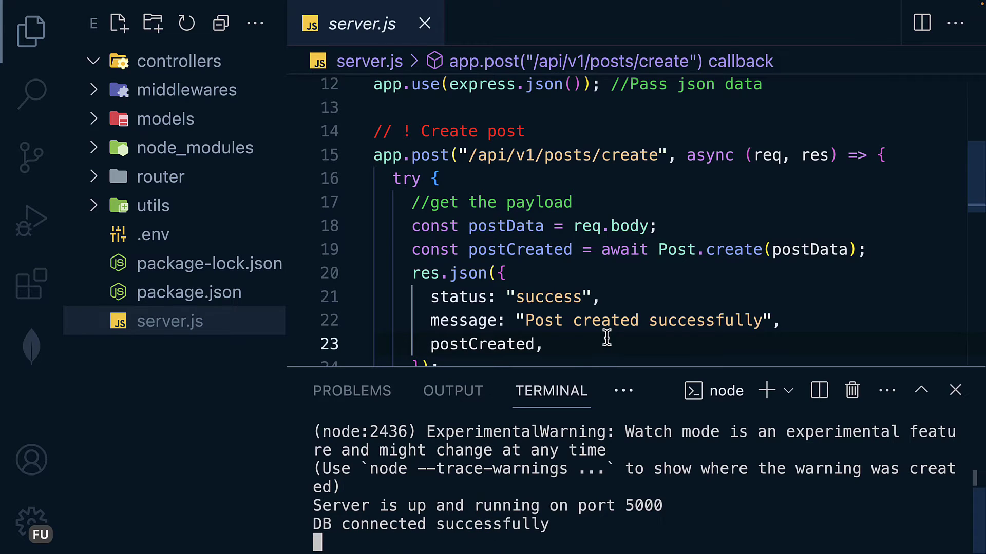
{"action": "left_click", "coordinate": [31, 29]}
{"action": "left_click_drag", "start_coordinate": [368, 369], "coordinate": [377, 219]}
{"action": "left_click", "coordinate": [370, 535]}
Step: Stop the server, run npm i cors, then restart node --watch server
{"action": "key", "text": "ctrl+c"}
{"action": "type", "text": "clear"}
{"action": "key", "text": "Return"}
{"action": "type", "text": "npm i cors"}
{"action": "key", "text": "Return"}
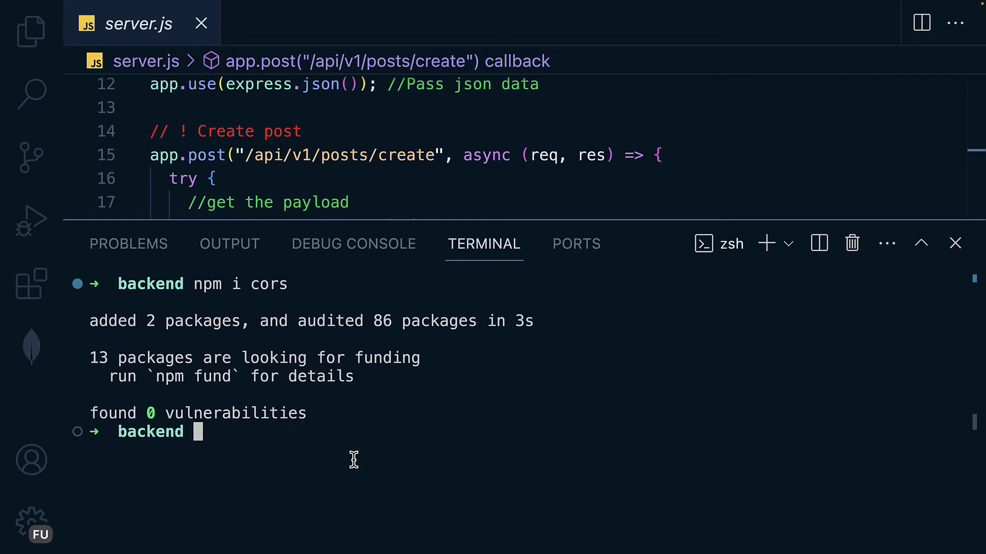
{"action": "type", "text": "clear"}
{"action": "key", "text": "Return"}
{"action": "key", "text": "Up"}
{"action": "key", "text": "Up"}
{"action": "key", "text": "Return"}
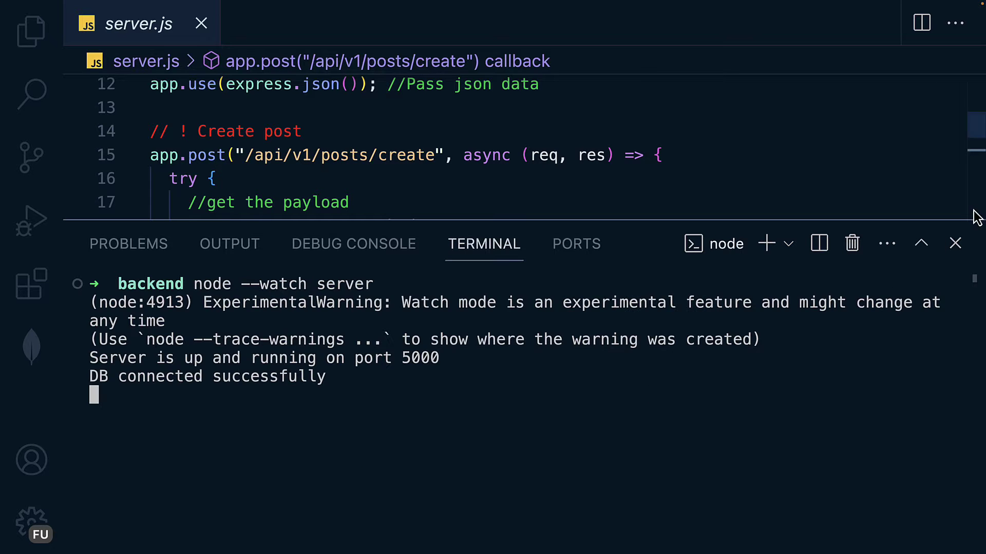
Step: Add const corse = require('cors') as line 2 of server.js and save
{"action": "left_click", "coordinate": [955, 244]}
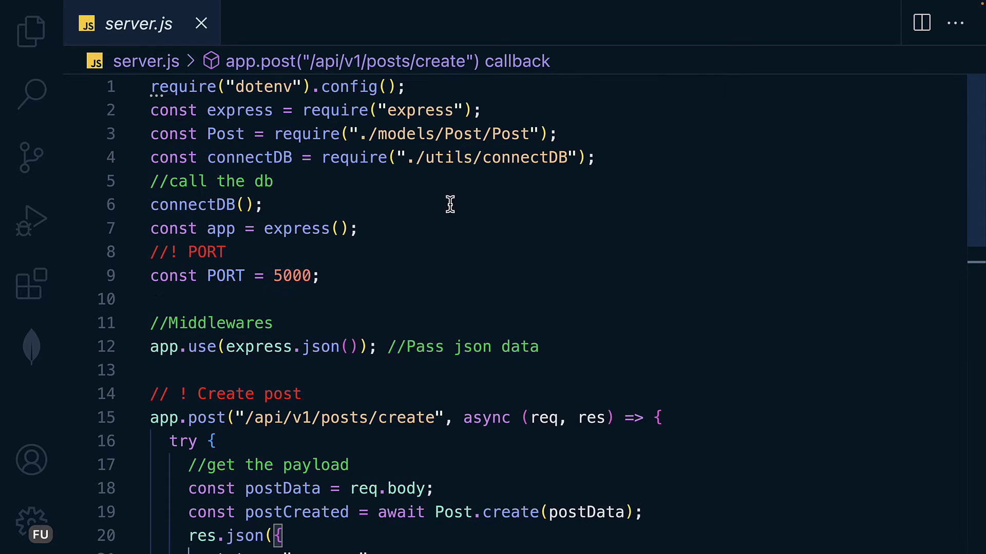
{"action": "left_click", "coordinate": [583, 134]}
{"action": "key", "text": "Return"}
{"action": "type", "text": "c"}
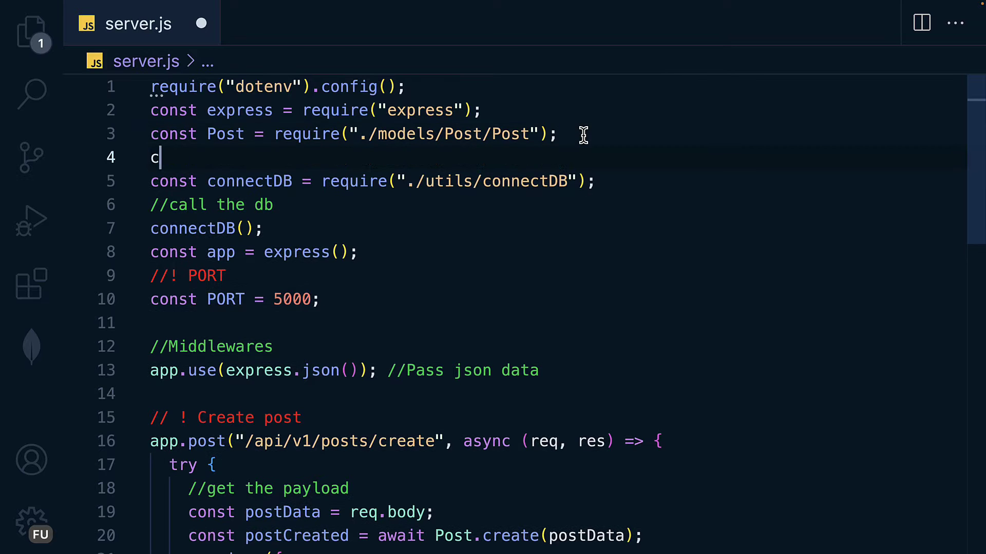
{"action": "type", "text": "onst co"}
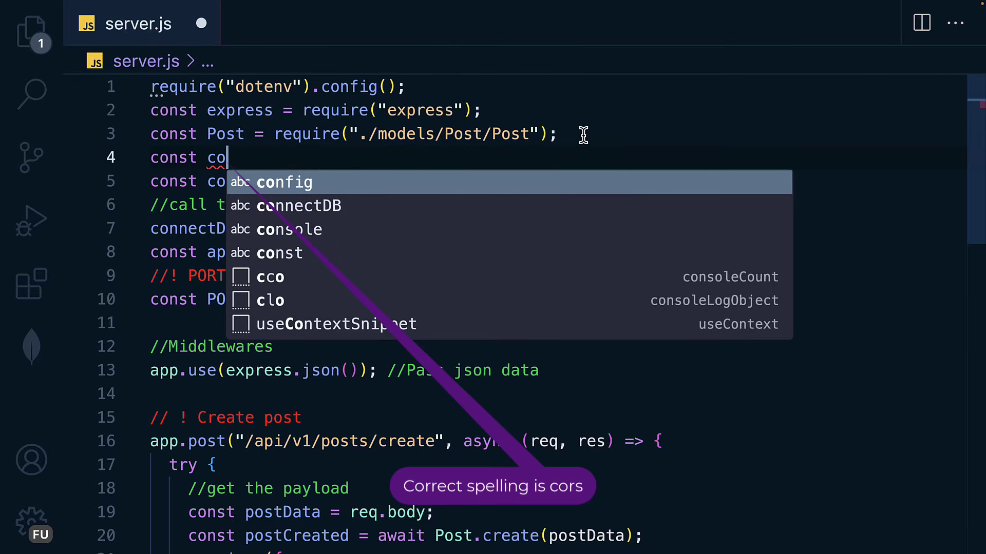
{"action": "type", "text": "rse = req"}
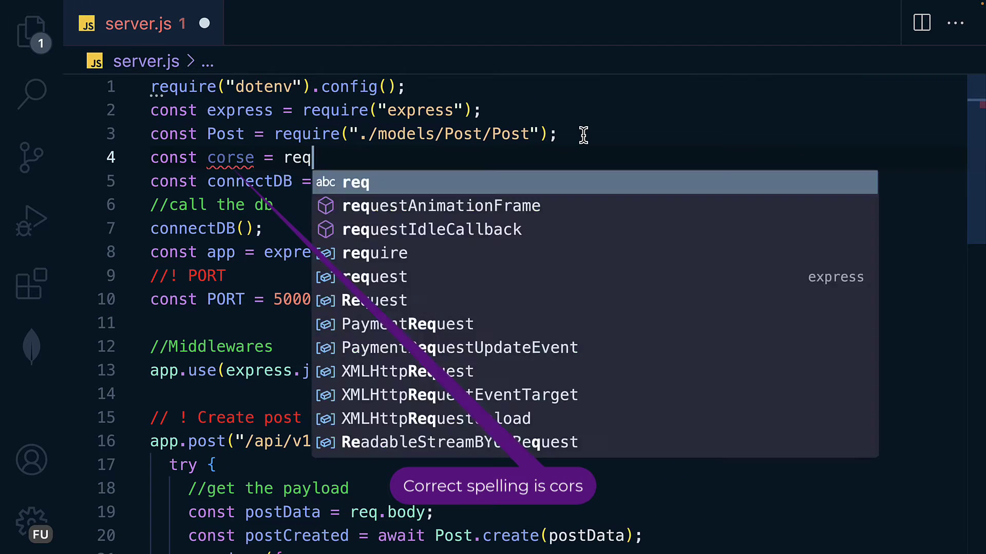
{"action": "type", "text": "uire('"}
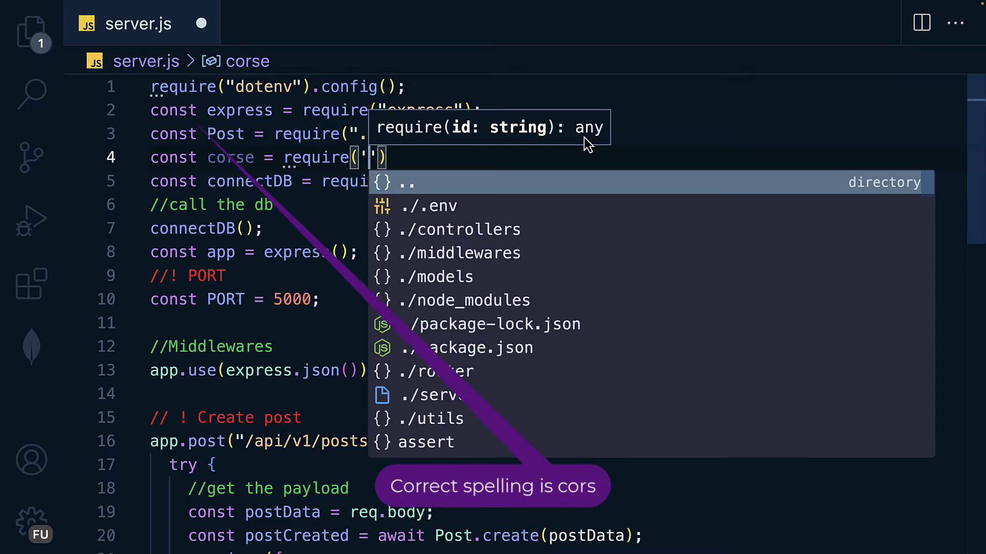
{"action": "type", "text": "co"}
{"action": "key", "text": "Down"}
{"action": "key", "text": "Down"}
{"action": "key", "text": "Return"}
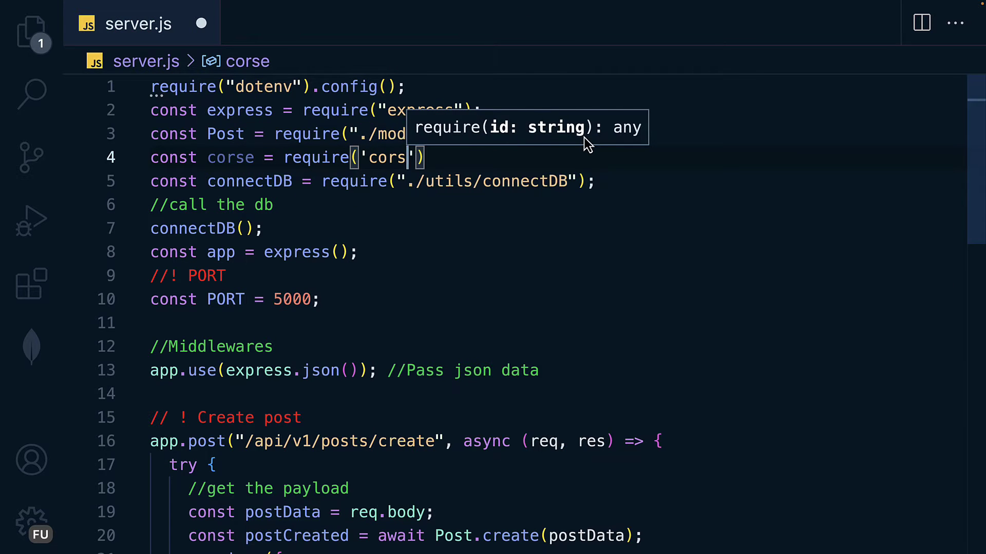
{"action": "key", "text": "End"}
{"action": "key", "text": "alt+Up"}
{"action": "key", "text": "alt+Up"}
{"action": "key", "text": "alt+Up"}
{"action": "key", "text": "alt+Down"}
{"action": "key", "text": "ctrl+s"}
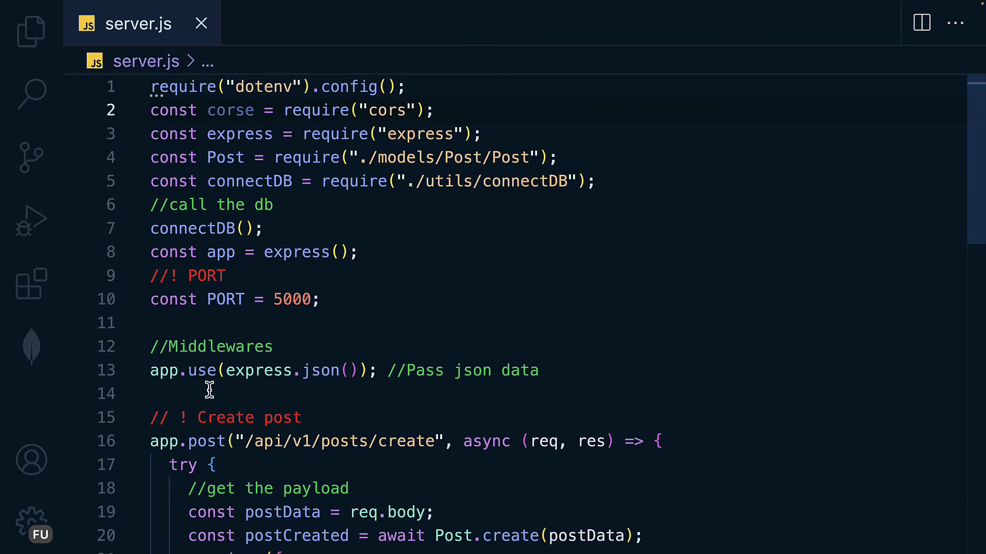
Step: Open a new line below app.use(express.json()) and delete the stray slash on line 11
{"action": "left_click", "coordinate": [209, 390]}
{"action": "left_click", "coordinate": [201, 324]}
{"action": "type", "text": "//"}
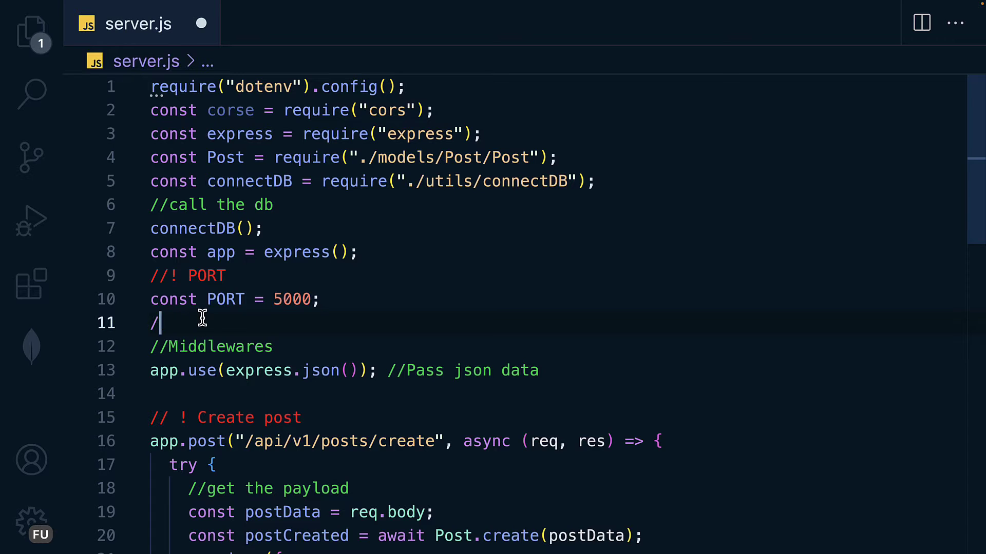
{"action": "left_click", "coordinate": [602, 365]}
{"action": "key", "text": "Return"}
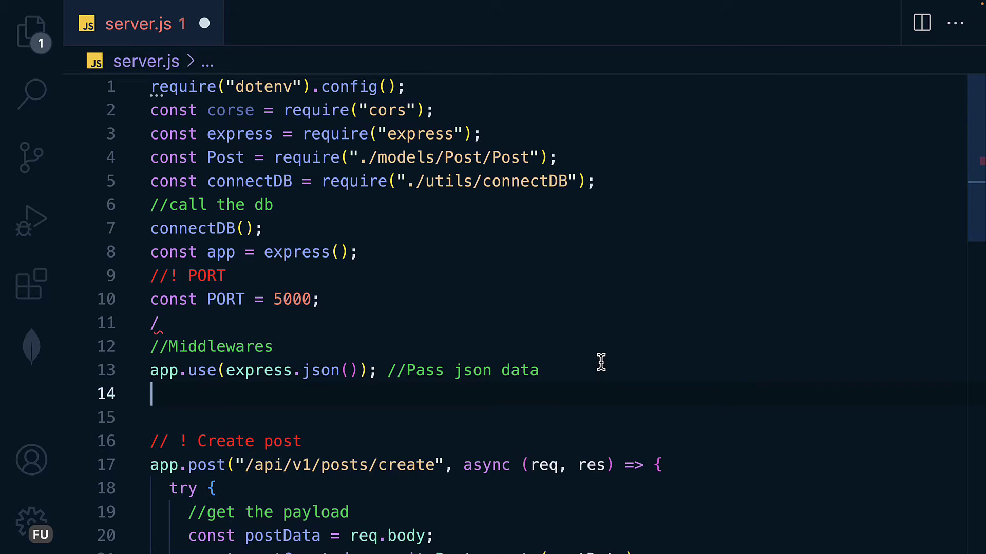
{"action": "left_click", "coordinate": [180, 323]}
{"action": "key", "text": "BackSpace"}
Step: Add a '// corse middleware' comment and corsOptions with an origin array; copy localhost:5173
{"action": "left_click", "coordinate": [573, 365]}
{"action": "key", "text": "Return"}
{"action": "type", "text": "// c"}
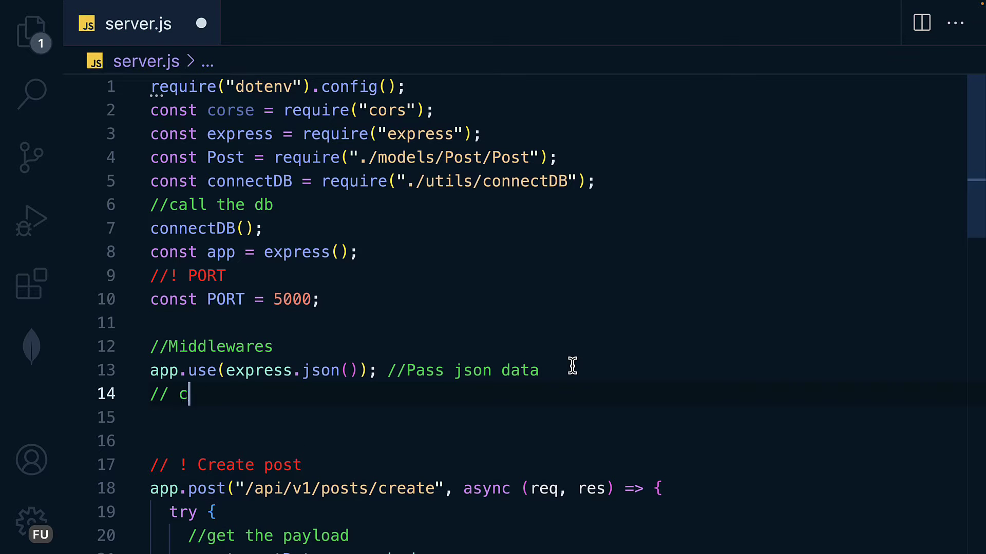
{"action": "type", "text": "orse middle"}
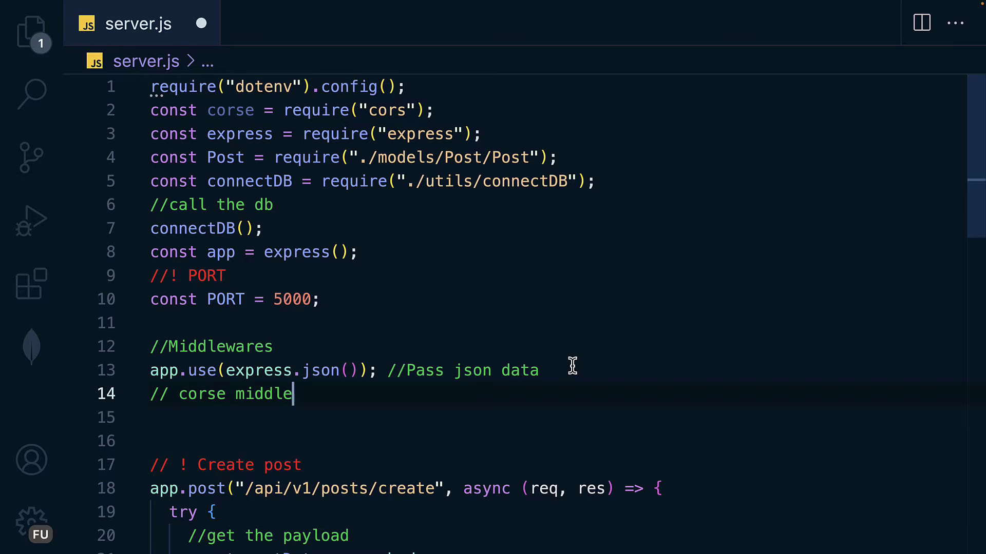
{"action": "type", "text": "ware"}
{"action": "key", "text": "Return"}
{"action": "type", "text": "c"}
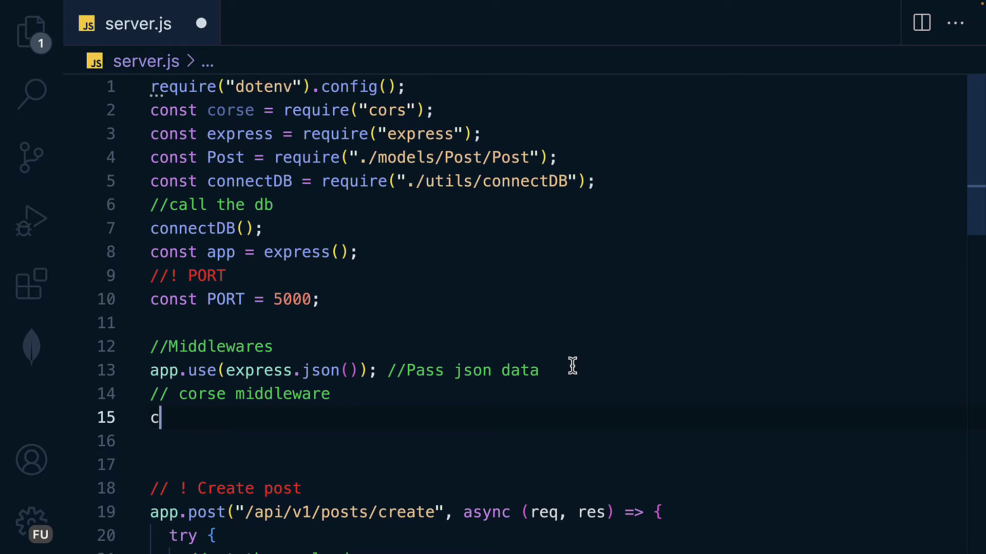
{"action": "type", "text": "onst "}
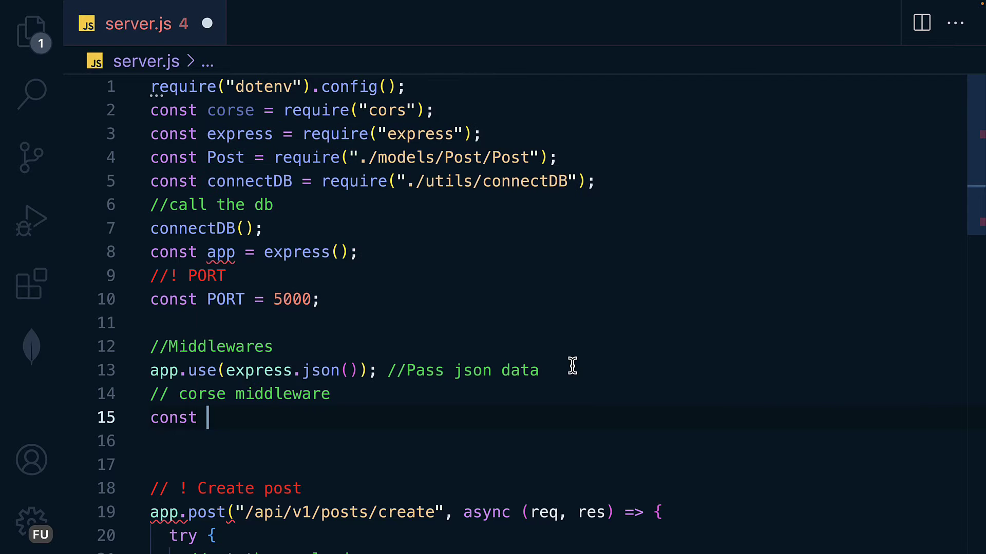
{"action": "type", "text": "corsOptions= "}
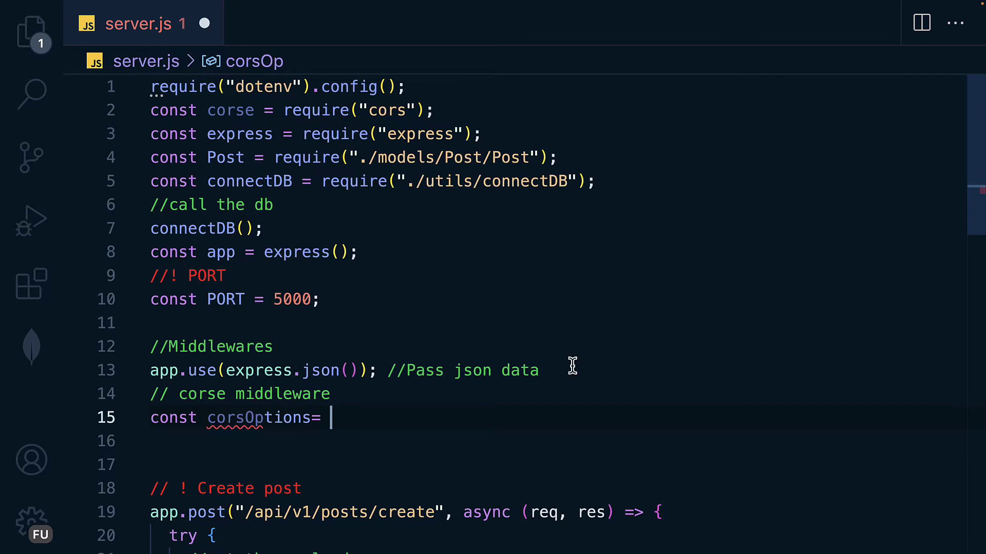
{"action": "type", "text": "{"}
{"action": "key", "text": "Return"}
{"action": "type", "text": "or"}
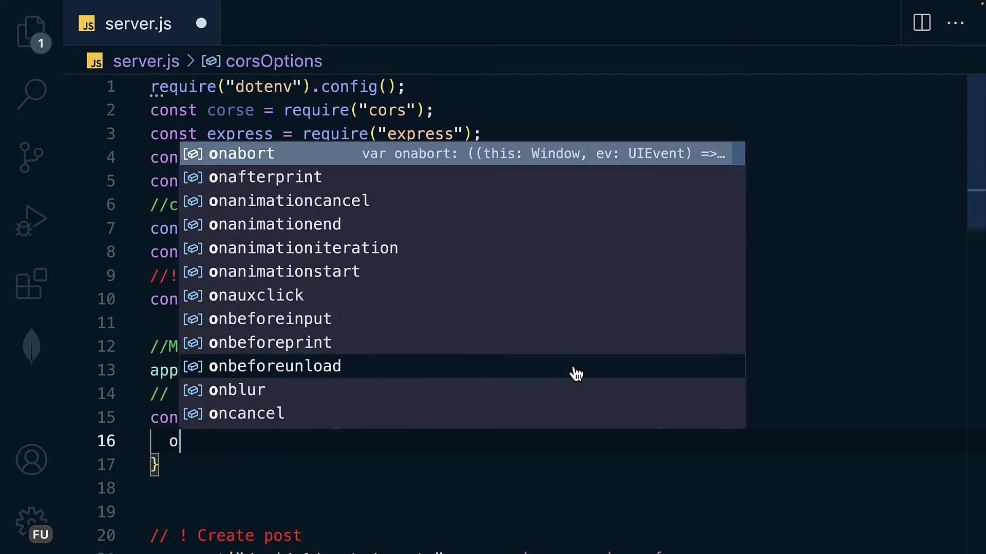
{"action": "key", "text": "Return"}
{"action": "type", "text": ":"}
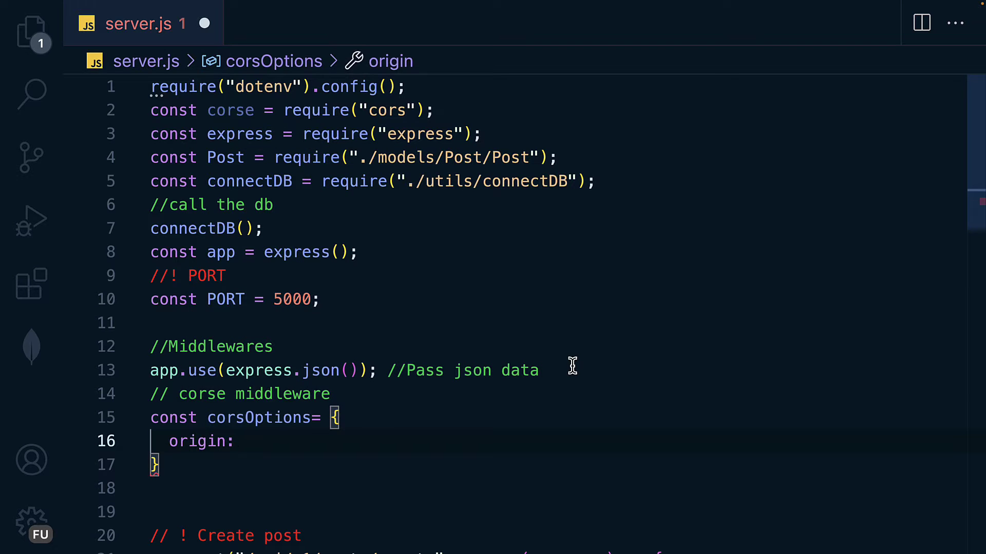
{"action": "type", "text": "['"}
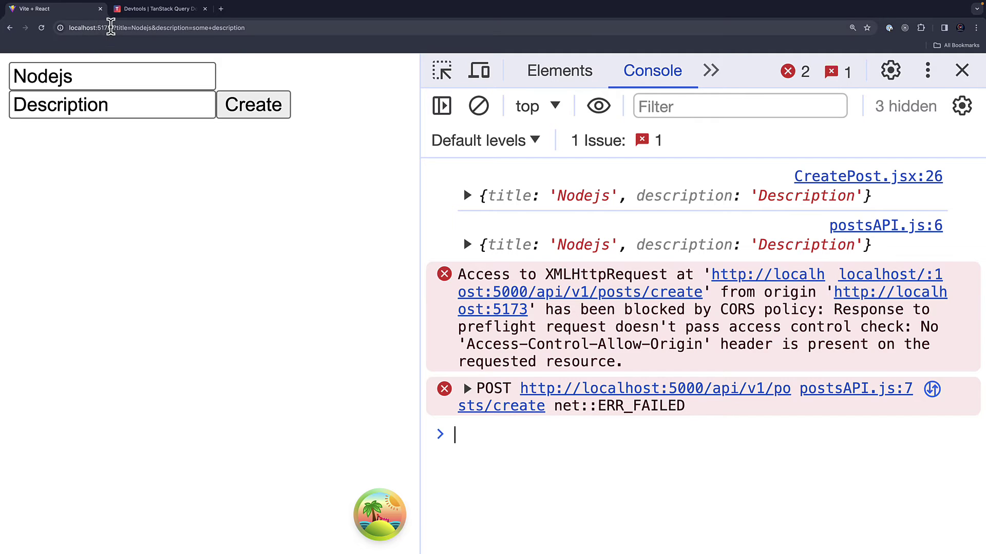
{"action": "left_click_drag", "start_coordinate": [111, 27], "coordinate": [42, 26]}
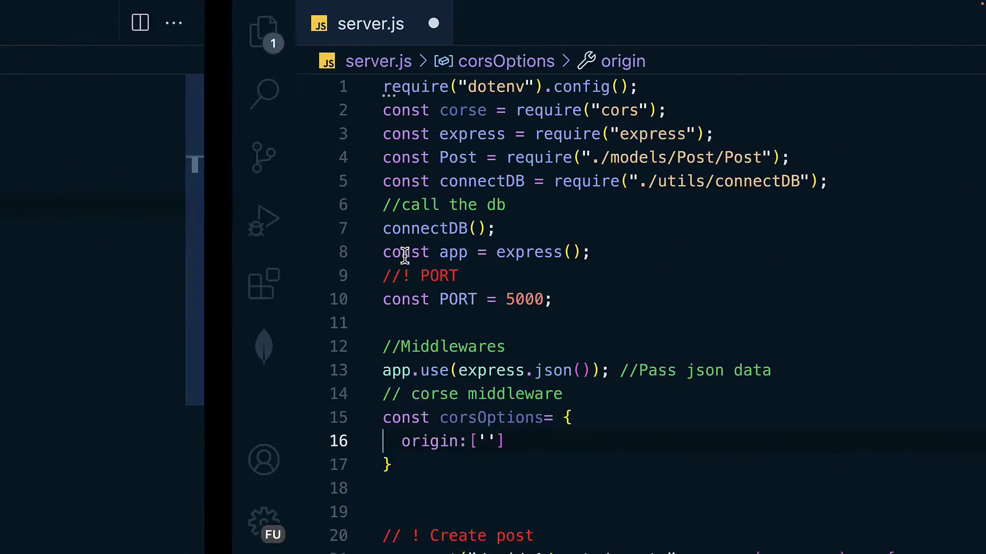
{"action": "key", "text": "ctrl+v"}
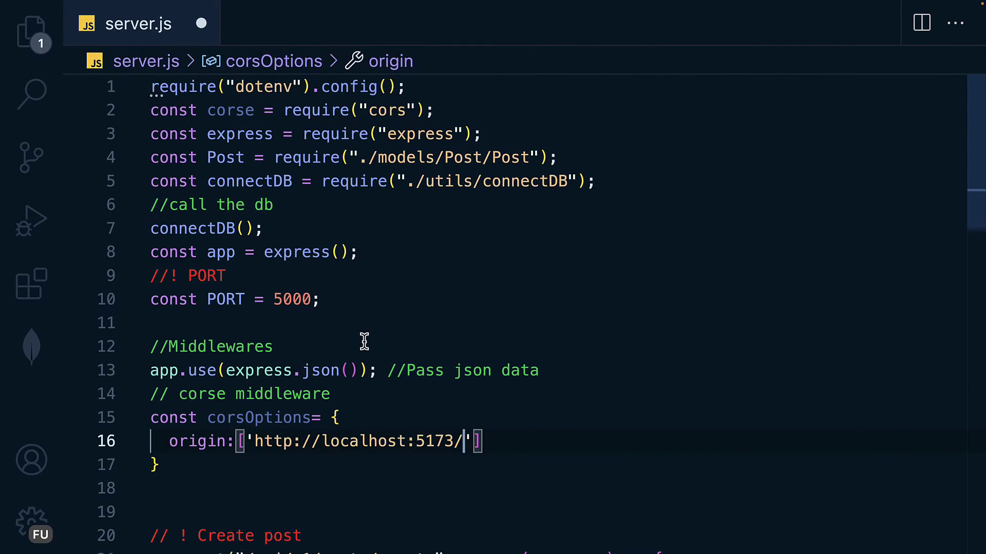
{"action": "key", "text": "Down"}
{"action": "key", "text": "Down"}
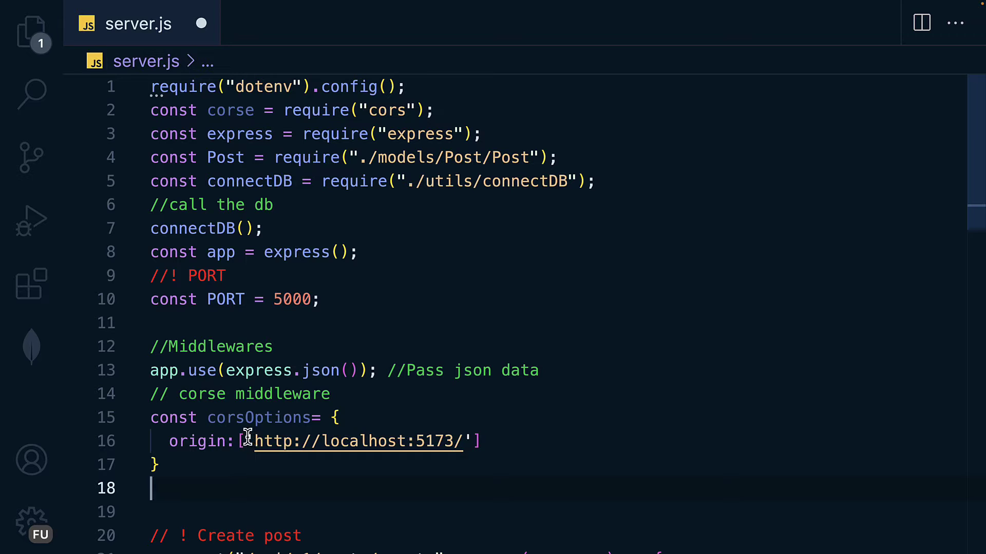
{"action": "left_click_drag", "start_coordinate": [252, 441], "coordinate": [462, 442]}
{"action": "left_click", "coordinate": [466, 458]}
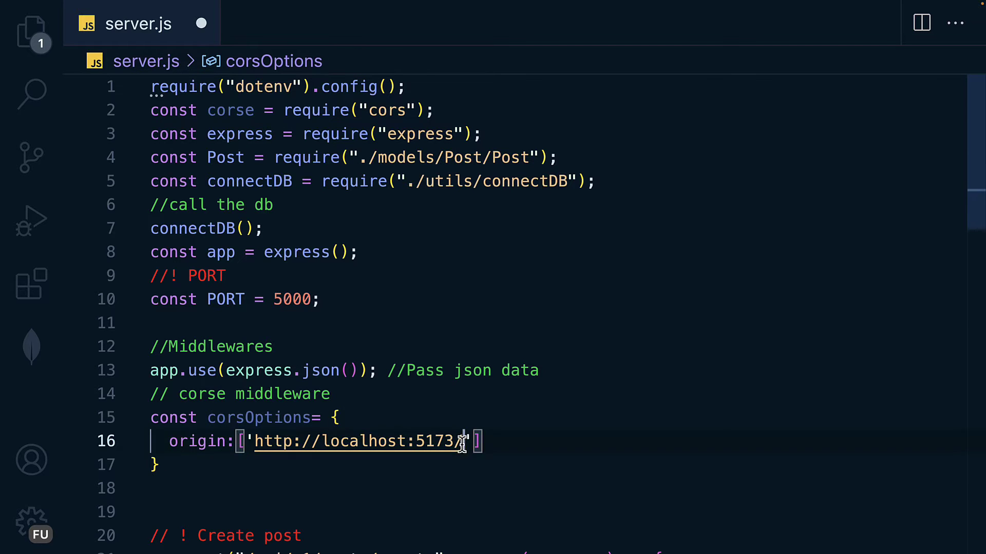
{"action": "key", "text": "BackSpace"}
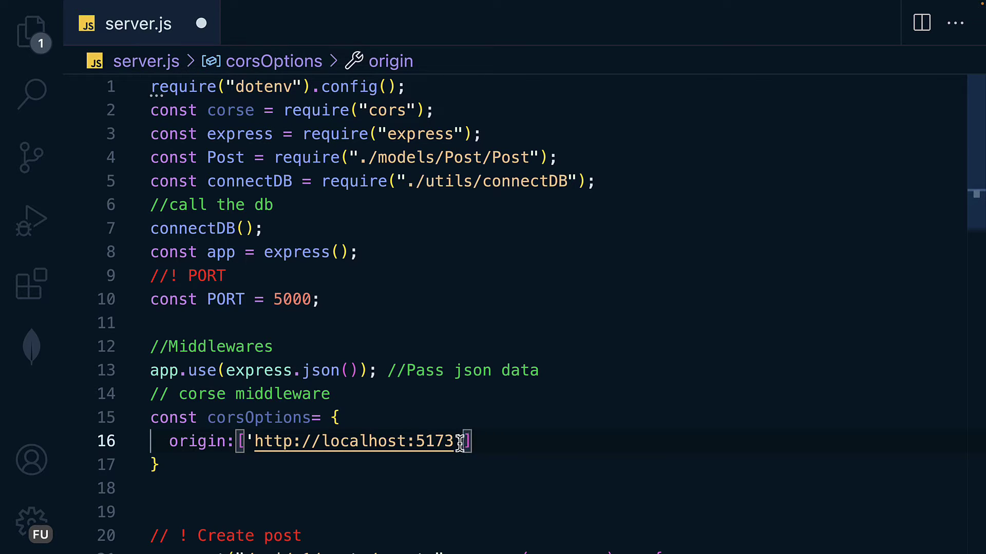
{"action": "type", "text": ",'"}
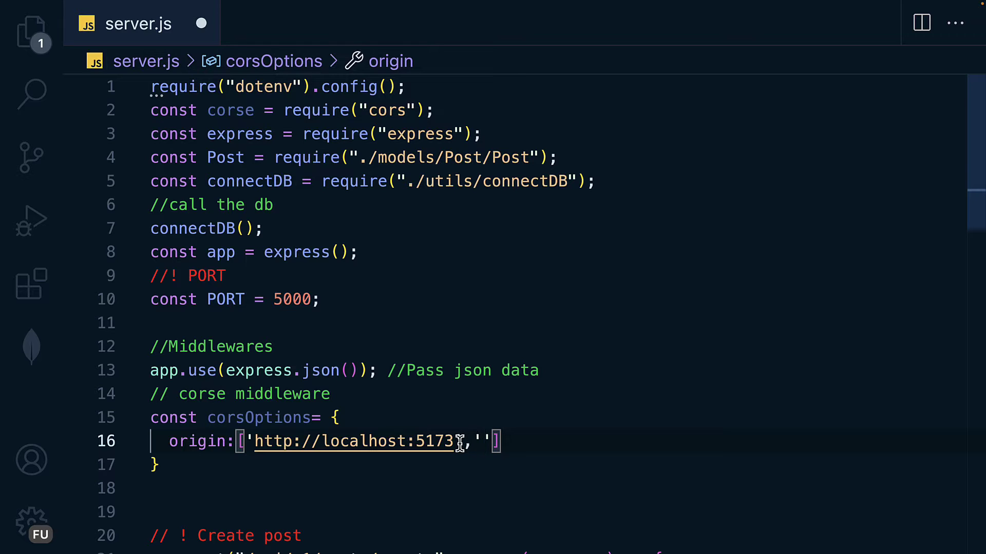
{"action": "key", "text": "BackSpace"}
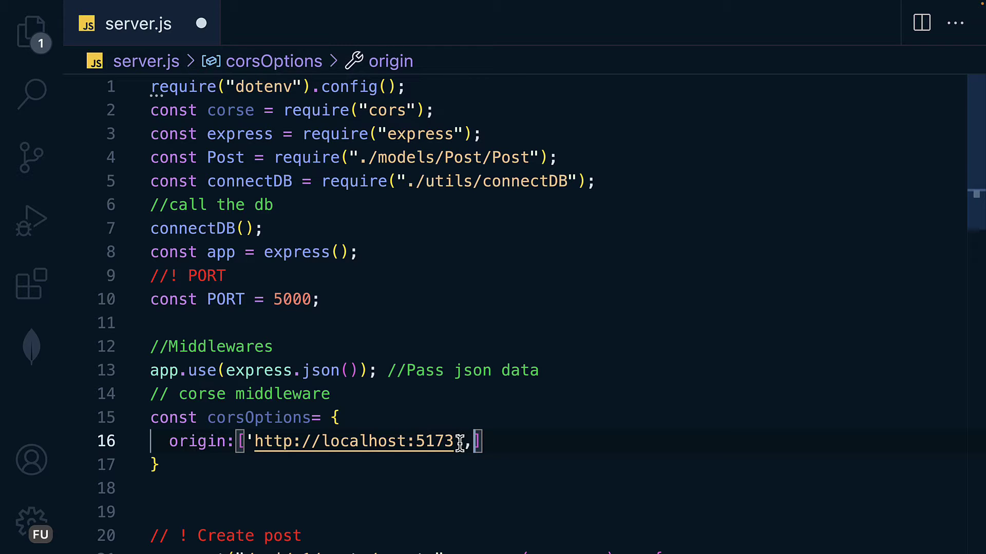
{"action": "key", "text": "BackSpace"}
{"action": "key", "text": "ctrl+s"}
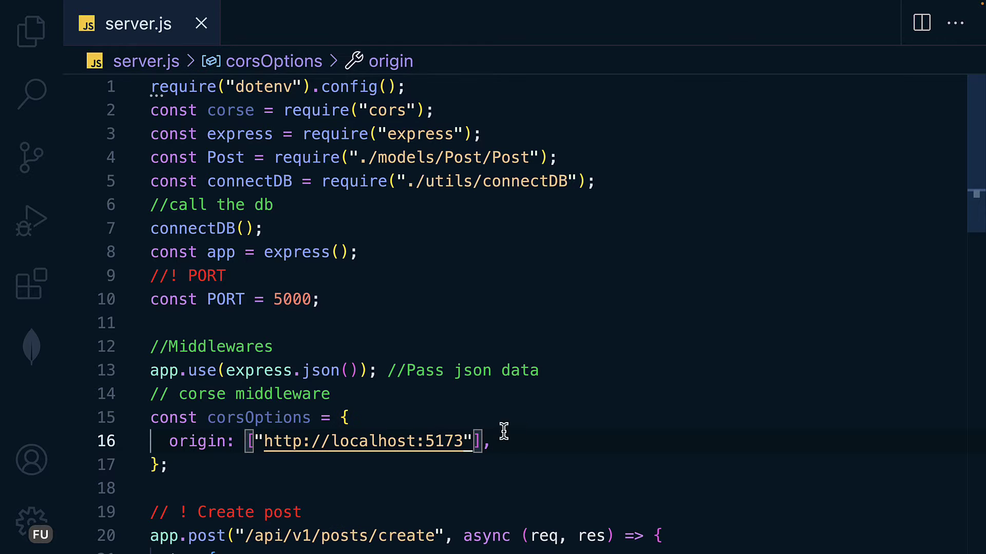
Step: Add credentials: true to corsOptions and save server.js
{"action": "left_click", "coordinate": [523, 443]}
{"action": "key", "text": "Return"}
{"action": "type", "text": "c"}
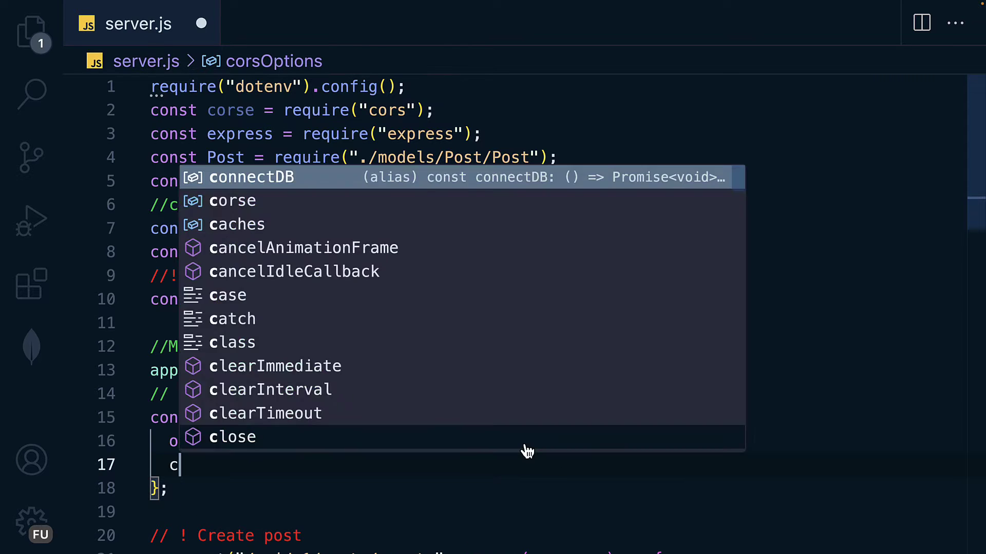
{"action": "type", "text": "redentials"}
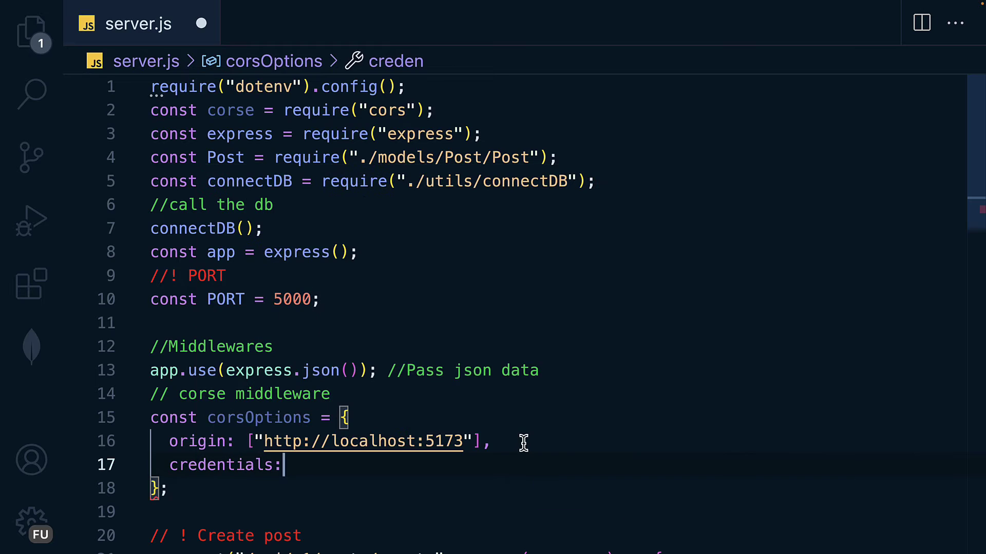
{"action": "type", "text": ": true,"}
{"action": "key", "text": "ctrl+s"}
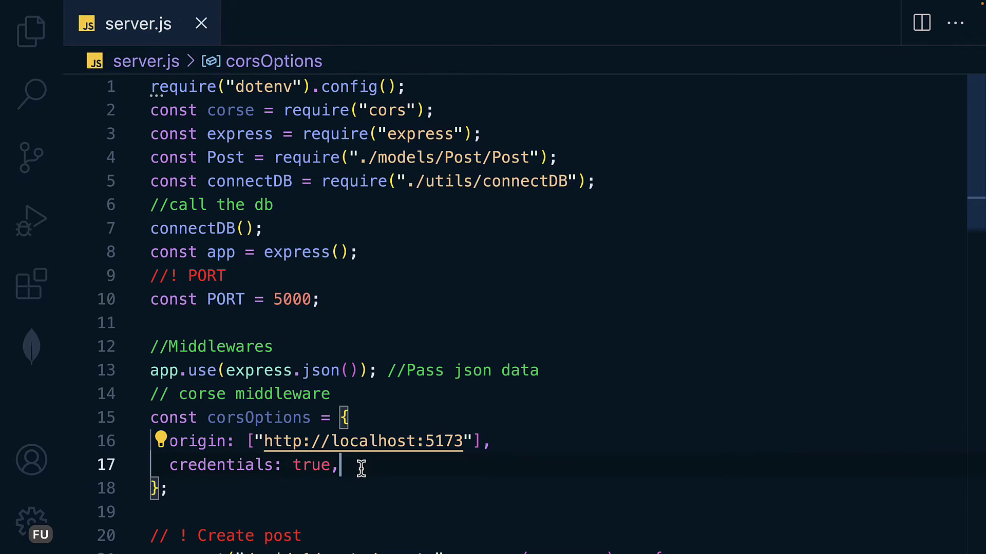
{"action": "left_click_drag", "start_coordinate": [363, 465], "coordinate": [162, 462]}
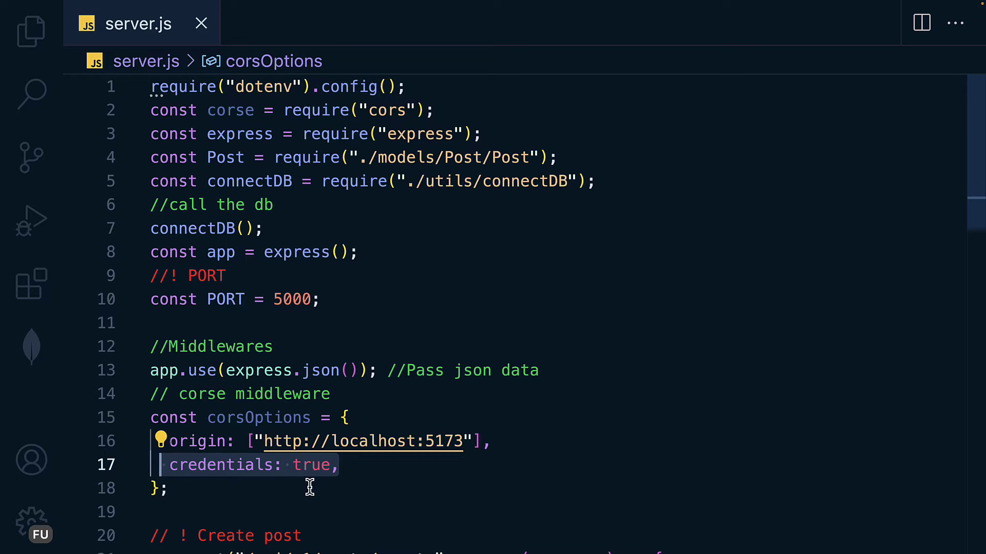
{"action": "scroll", "coordinate": [309, 488], "scroll_direction": "down", "scroll_amount": 2}
Step: Add app.use(corse(corsOptions)) below corsOptions in server.js and save
{"action": "left_click", "coordinate": [193, 380]}
{"action": "key", "text": "BackSpace"}
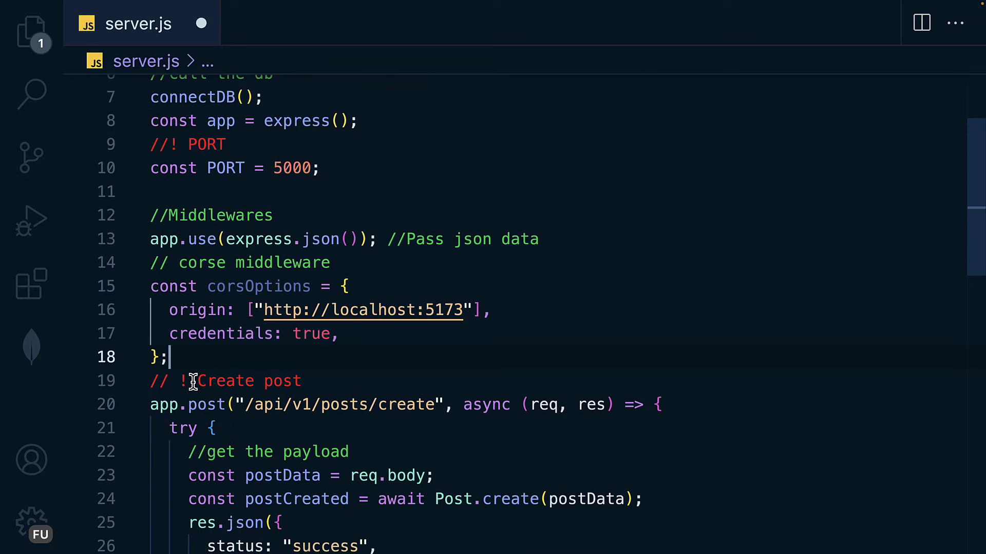
{"action": "key", "text": "Return"}
{"action": "type", "text": "app."}
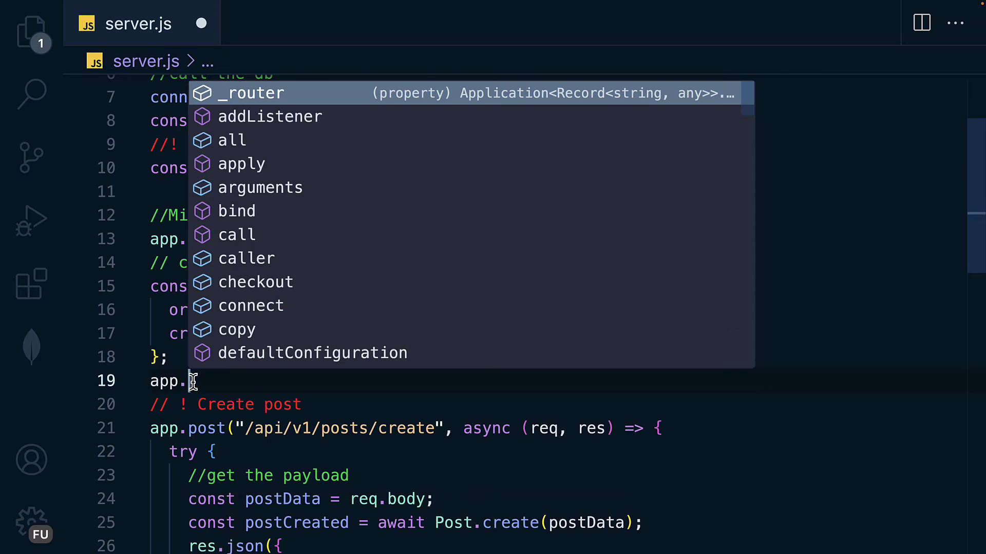
{"action": "type", "text": "is"}
{"action": "key", "text": "BackSpace"}
{"action": "key", "text": "BackSpace"}
{"action": "type", "text": "us"}
{"action": "key", "text": "Return"}
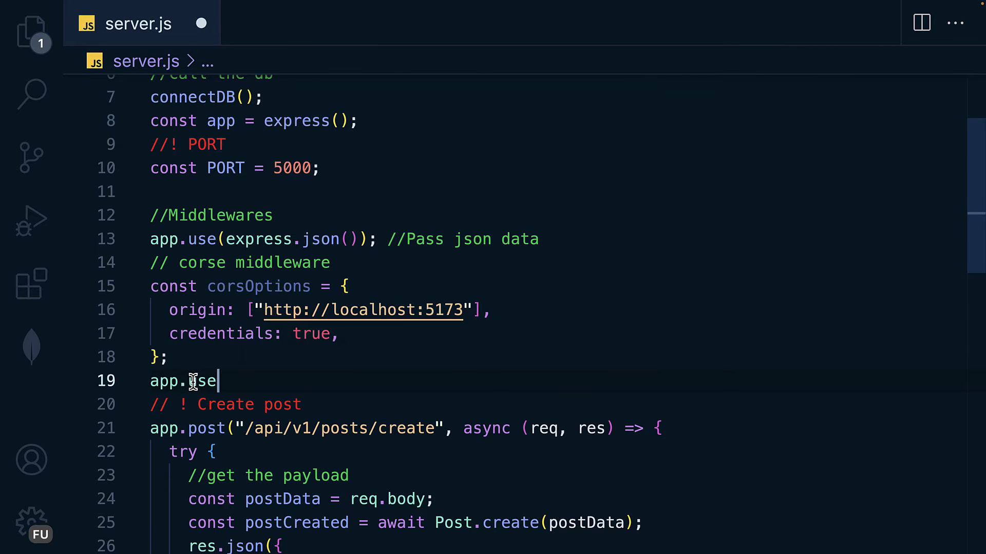
{"action": "type", "text": "("}
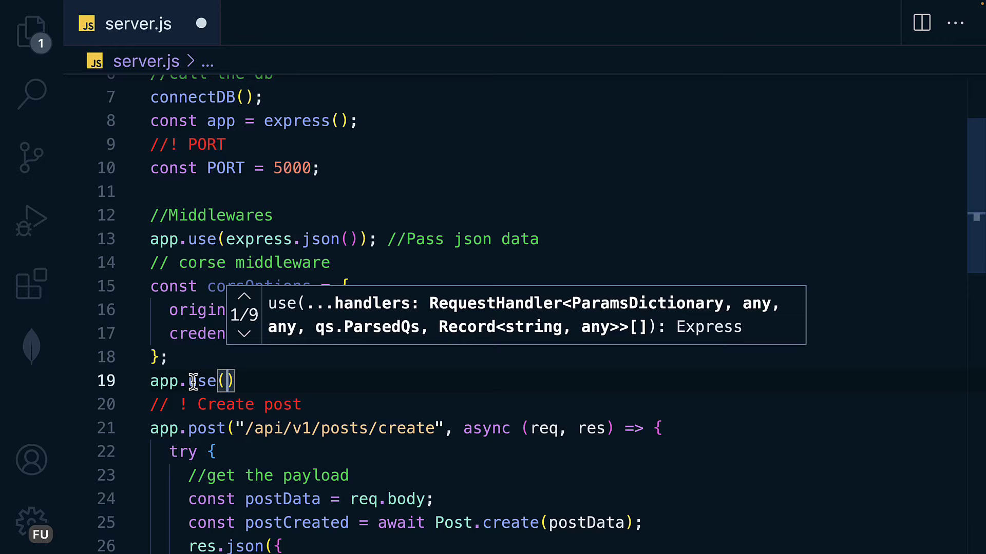
{"action": "type", "text": "co"}
{"action": "key", "text": "Down"}
{"action": "key", "text": "Down"}
{"action": "key", "text": "Return"}
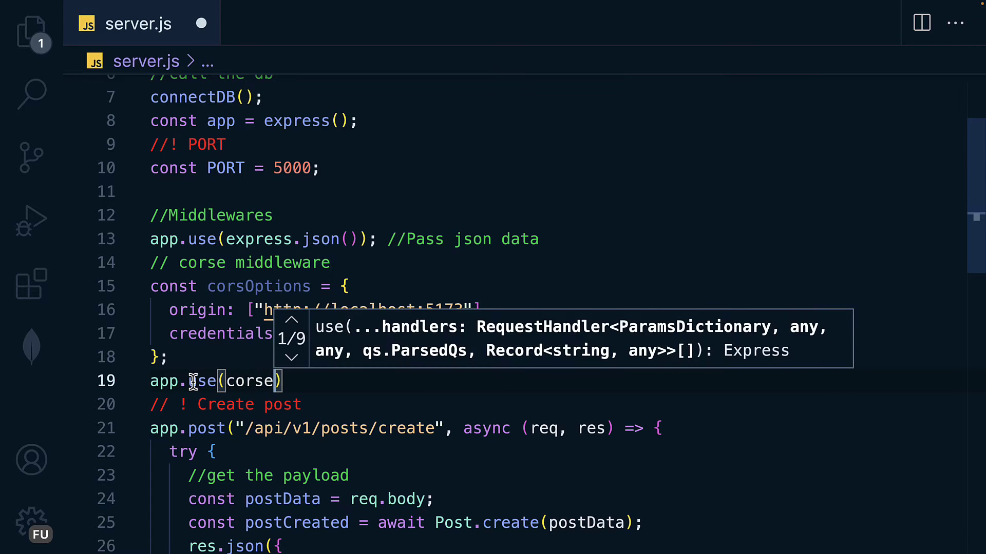
{"action": "type", "text": "(co"}
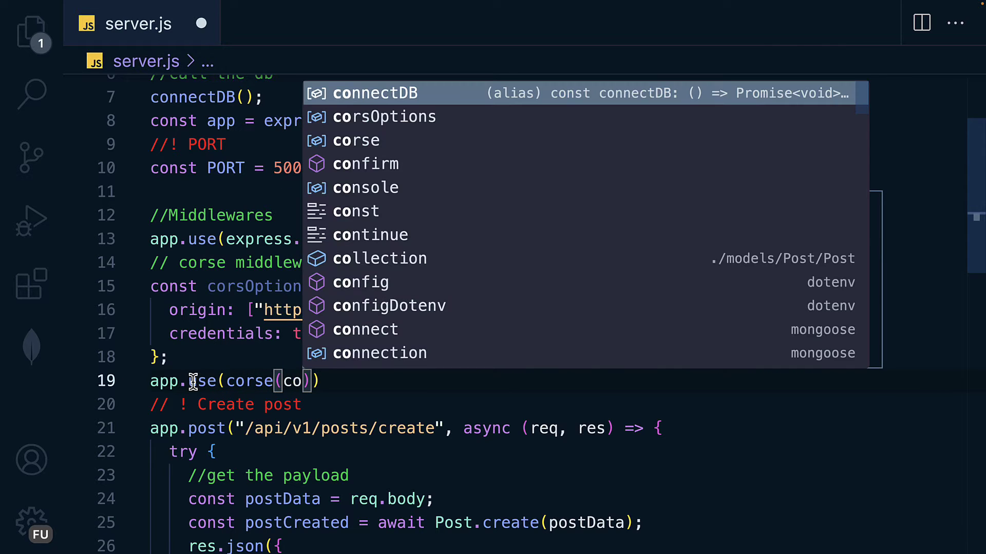
{"action": "key", "text": "Down"}
{"action": "key", "text": "Return"}
{"action": "key", "text": "ctrl+s"}
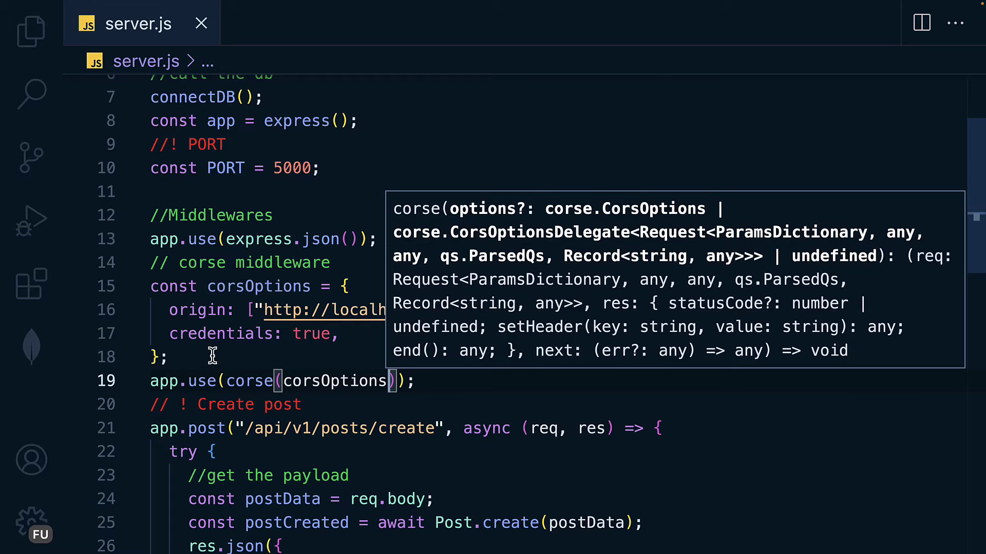
{"action": "left_click", "coordinate": [212, 356]}
{"action": "key", "text": "ctrl+Right"}
{"action": "key", "text": "ctrl+Right"}
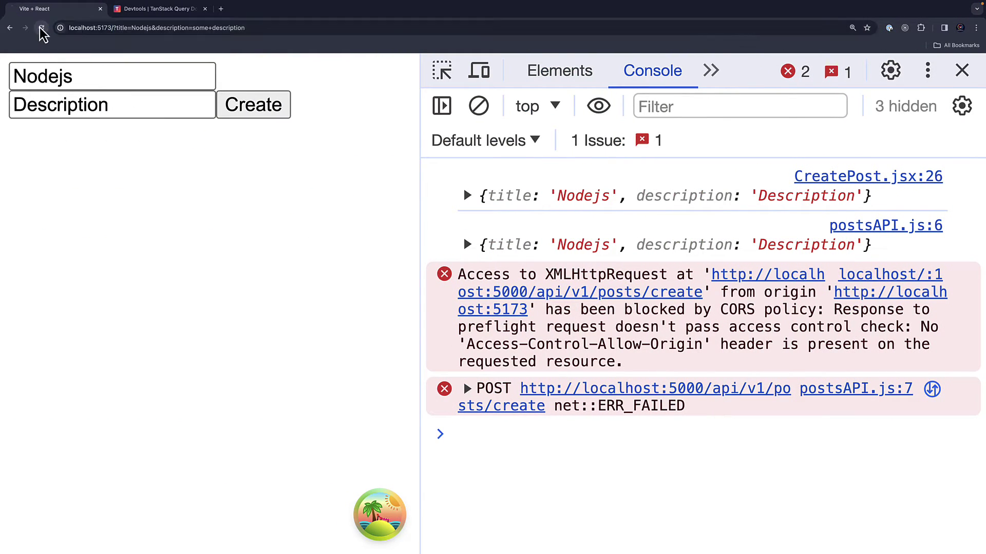
Step: Reload the form and create a post titled 'nodejs' with description 'Some desc'
{"action": "left_click", "coordinate": [41, 28]}
{"action": "left_click", "coordinate": [108, 77]}
{"action": "type", "text": "node"}
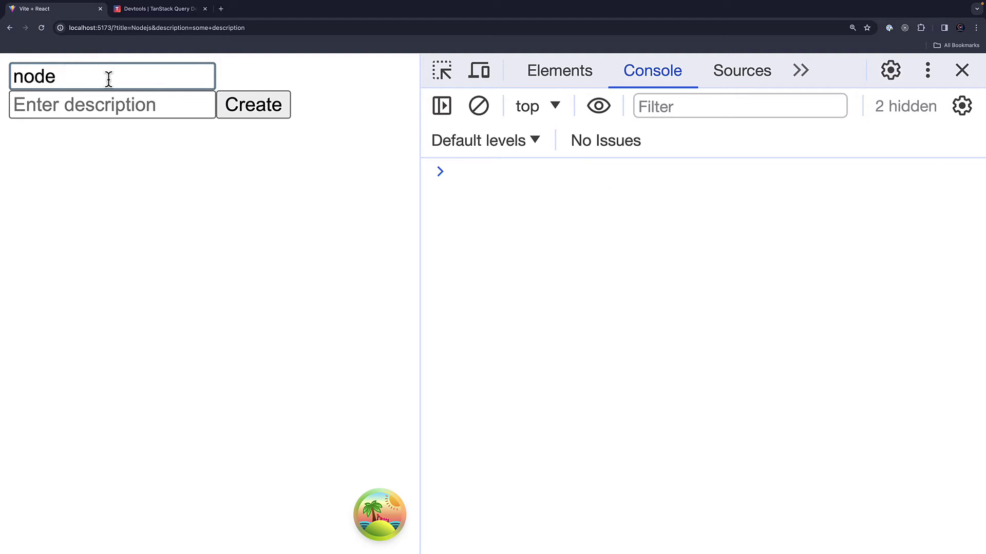
{"action": "type", "text": "kjs"}
{"action": "key", "text": "Tab"}
{"action": "type", "text": "Some de"}
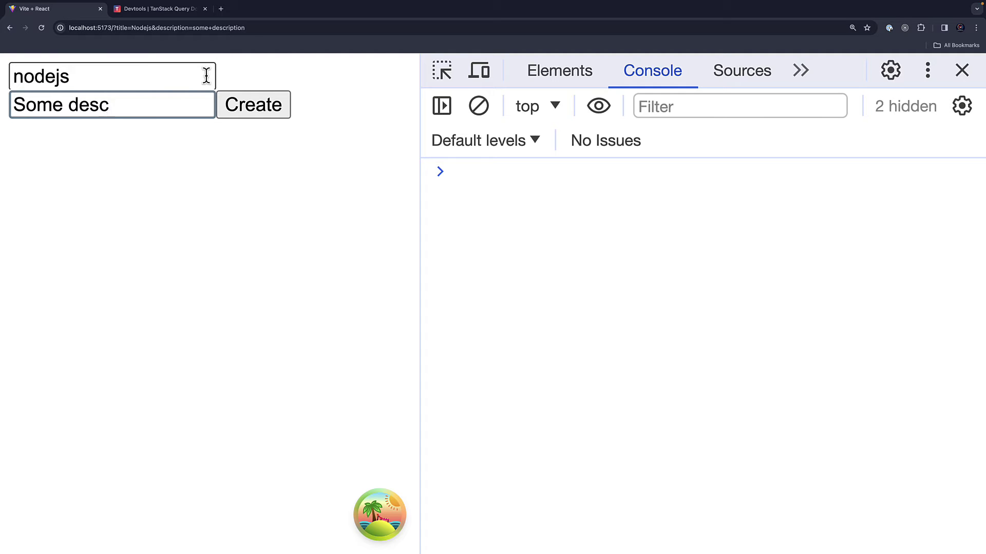
{"action": "left_click", "coordinate": [256, 108]}
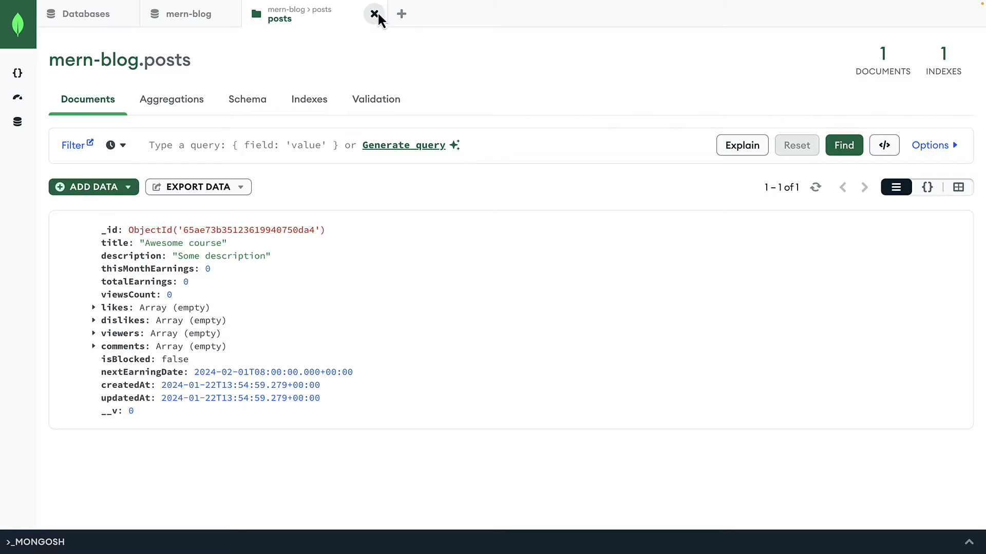
{"action": "left_click", "coordinate": [373, 14]}
{"action": "left_click", "coordinate": [229, 14]}
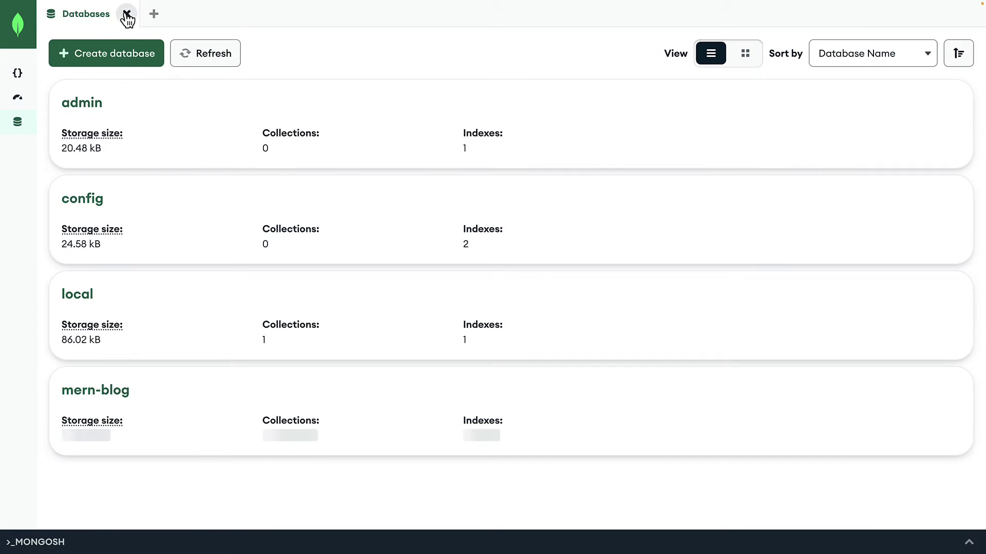
{"action": "left_click", "coordinate": [125, 14]}
{"action": "left_click", "coordinate": [23, 122]}
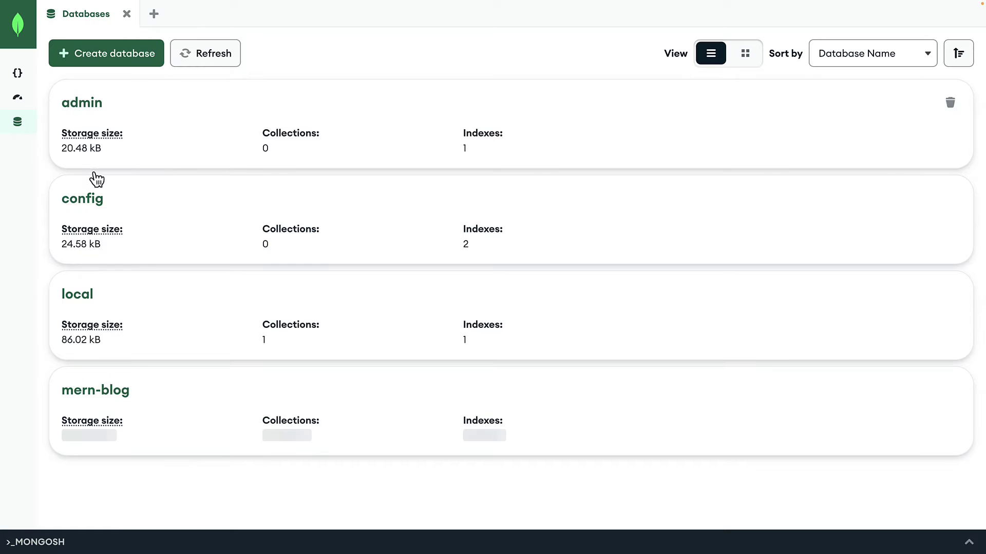
{"action": "left_click", "coordinate": [106, 393]}
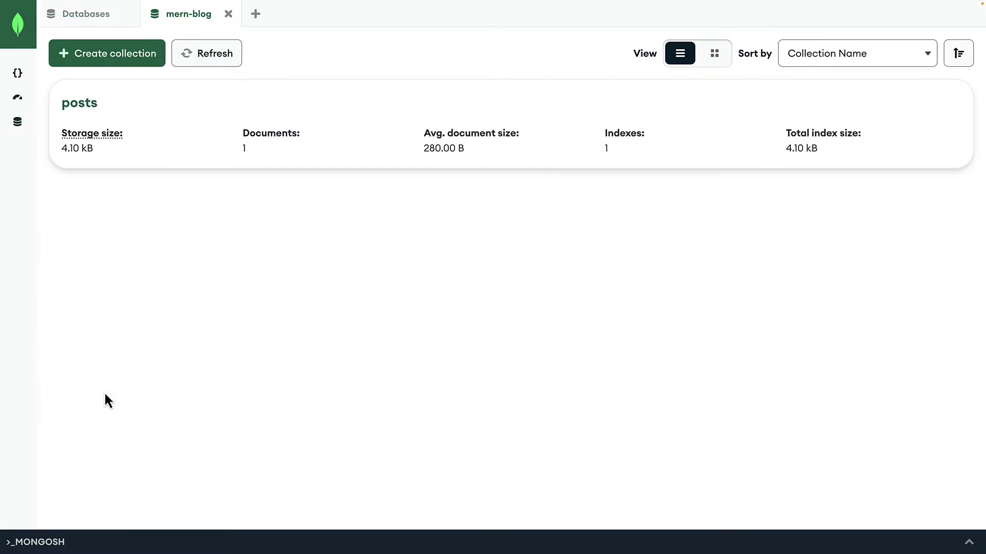
{"action": "left_click", "coordinate": [97, 147]}
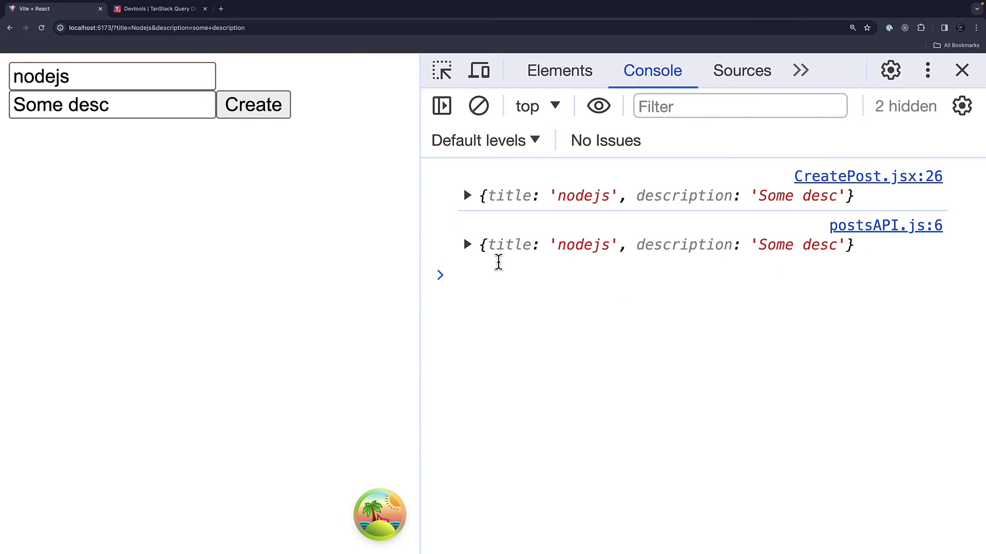
Step: Expand the postsAPI.js:6 post object to show its title and description
{"action": "left_click", "coordinate": [468, 245]}
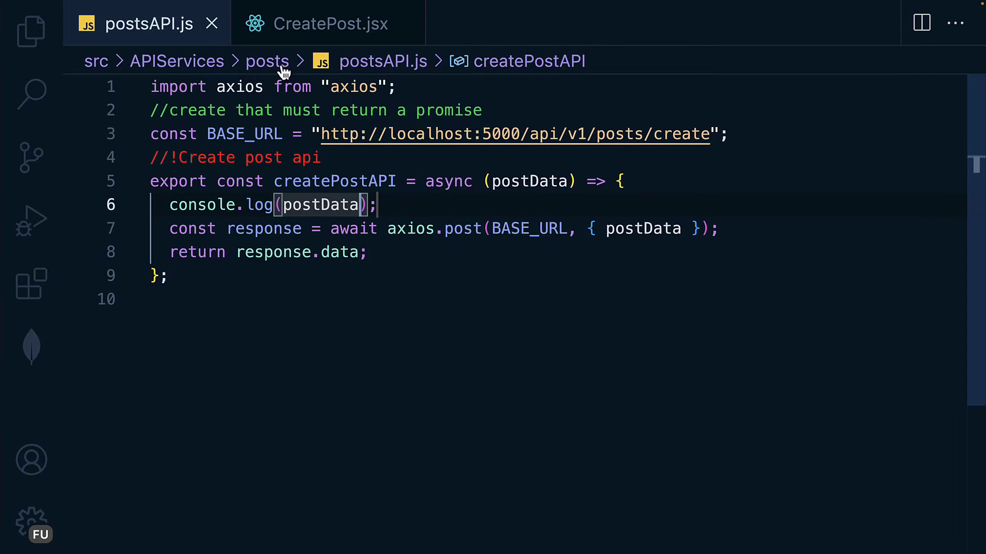
Step: In CreatePost.jsx, add console.log("mutation", postMutation) before the return and save
{"action": "left_click", "coordinate": [320, 28]}
{"action": "scroll", "coordinate": [284, 340], "scroll_direction": "up", "scroll_amount": 4}
{"action": "scroll", "coordinate": [282, 341], "scroll_direction": "down", "scroll_amount": 10}
{"action": "scroll", "coordinate": [283, 340], "scroll_direction": "up", "scroll_amount": 10}
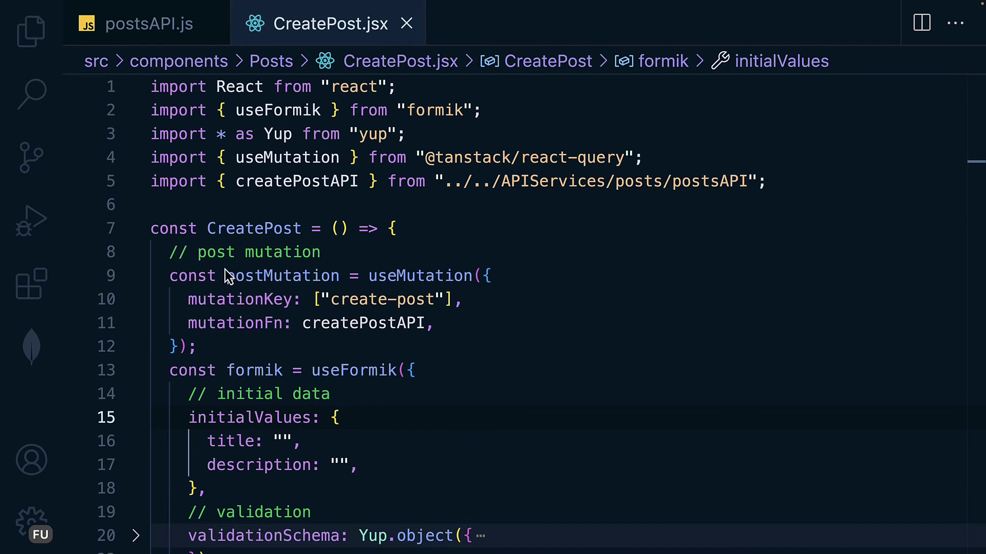
{"action": "left_click_drag", "start_coordinate": [226, 276], "coordinate": [339, 277]}
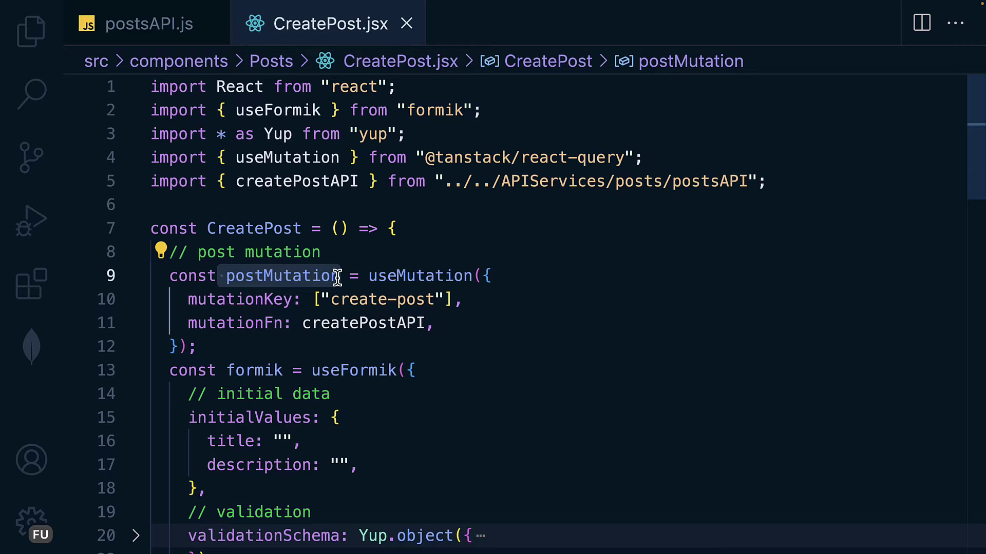
{"action": "double_click", "coordinate": [305, 276]}
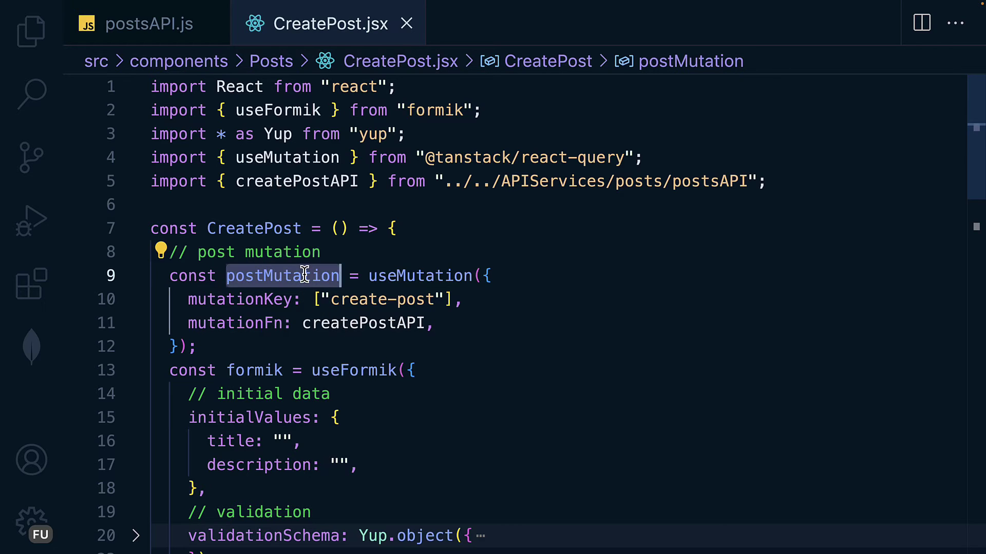
{"action": "mouse_move", "coordinate": [282, 276]}
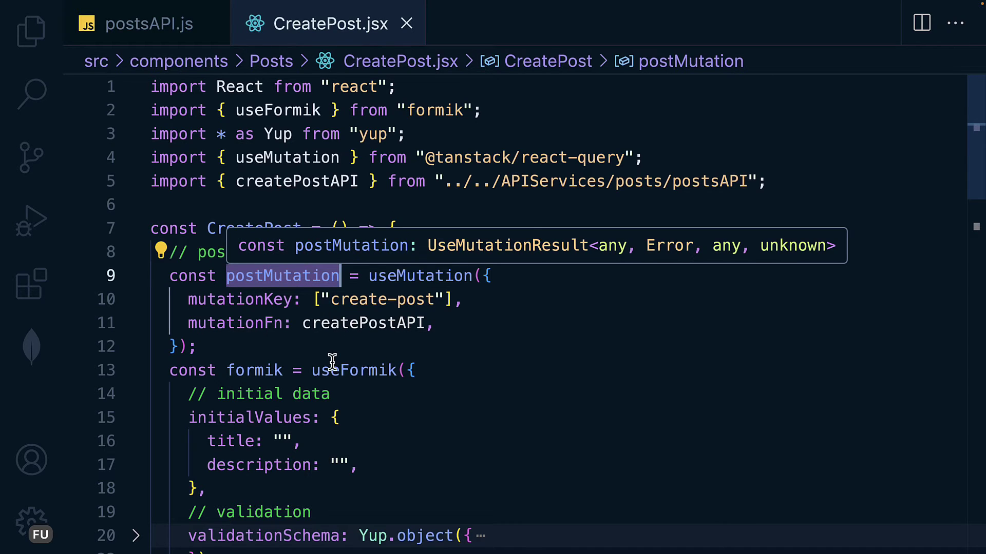
{"action": "scroll", "coordinate": [330, 363], "scroll_direction": "down", "scroll_amount": 2}
{"action": "scroll", "coordinate": [335, 390], "scroll_direction": "down", "scroll_amount": 4}
{"action": "left_click", "coordinate": [221, 312]}
{"action": "key", "text": "Return"}
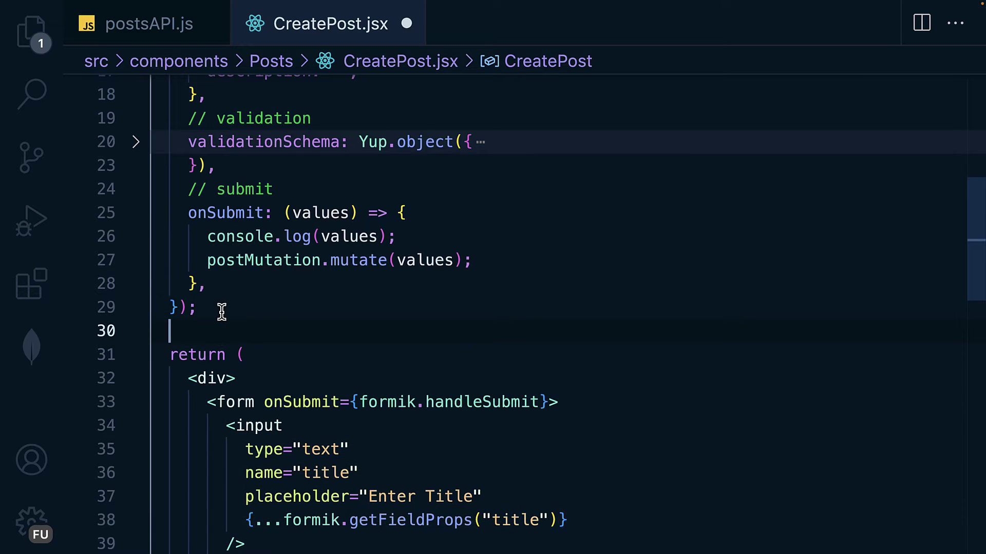
{"action": "type", "text": "log"}
{"action": "key", "text": "Return"}
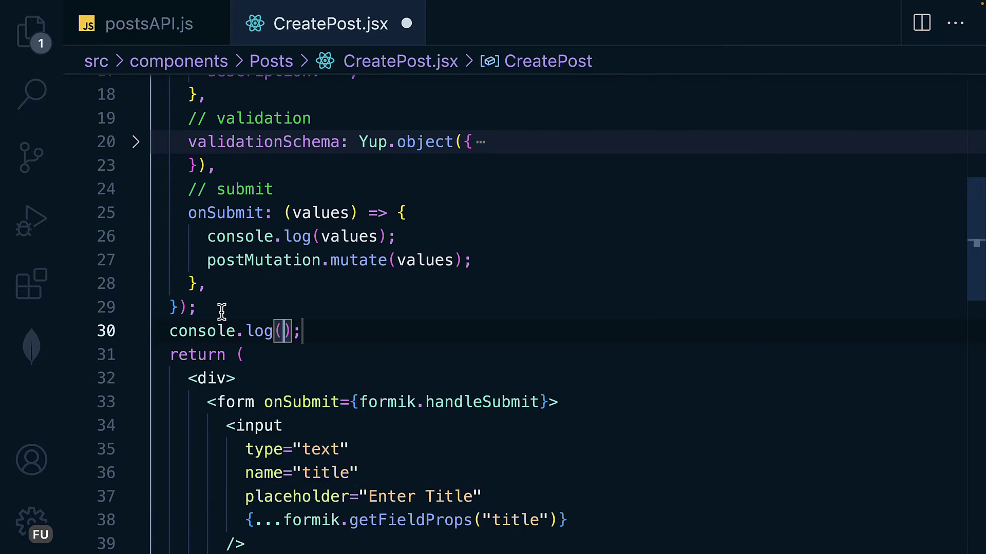
{"action": "type", "text": ";"}
{"action": "key", "text": "BackSpace"}
{"action": "type", "text": "'"}
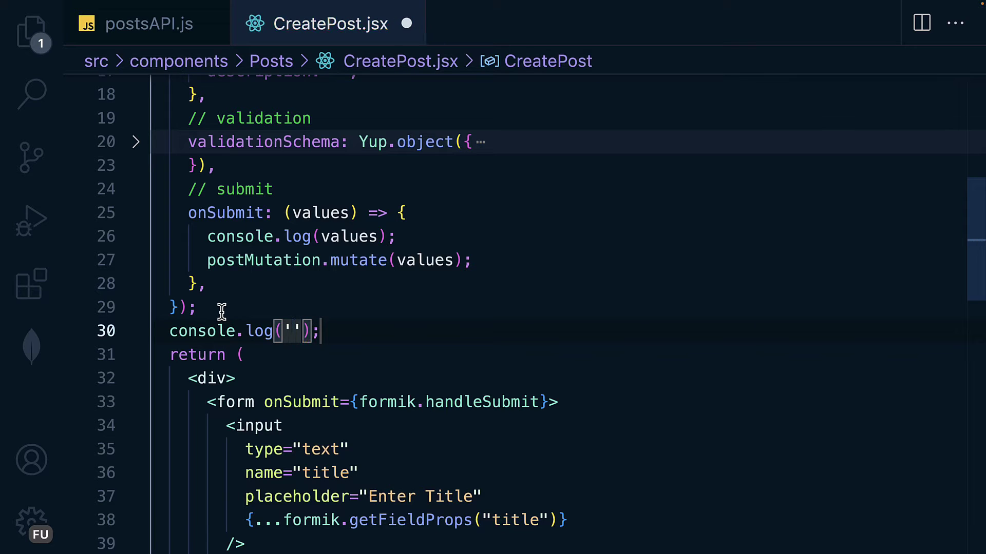
{"action": "type", "text": "mutatiuon"}
{"action": "key", "text": "Delete"}
{"action": "key", "text": "BackSpace"}
{"action": "key", "text": "BackSpace"}
{"action": "key", "text": "BackSpace"}
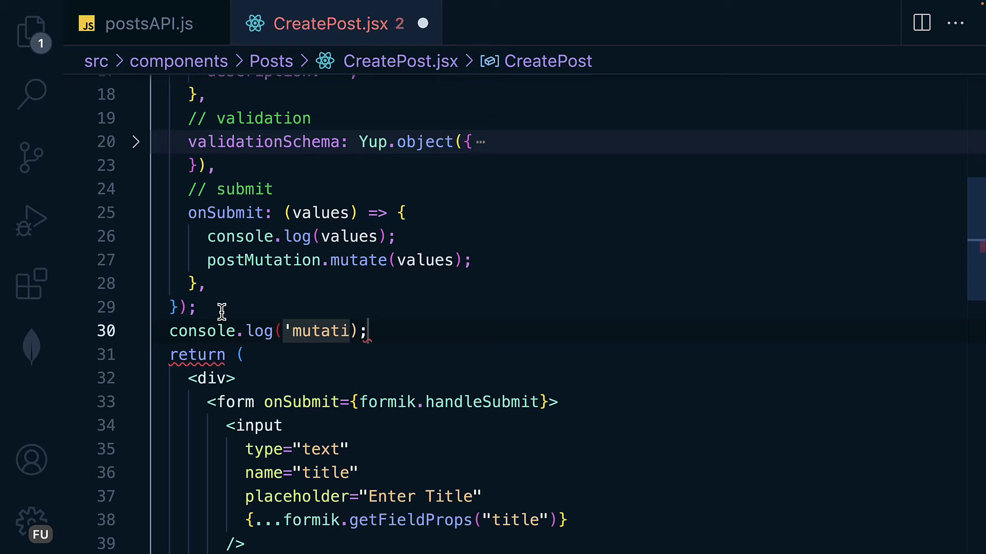
{"action": "type", "text": "on'"}
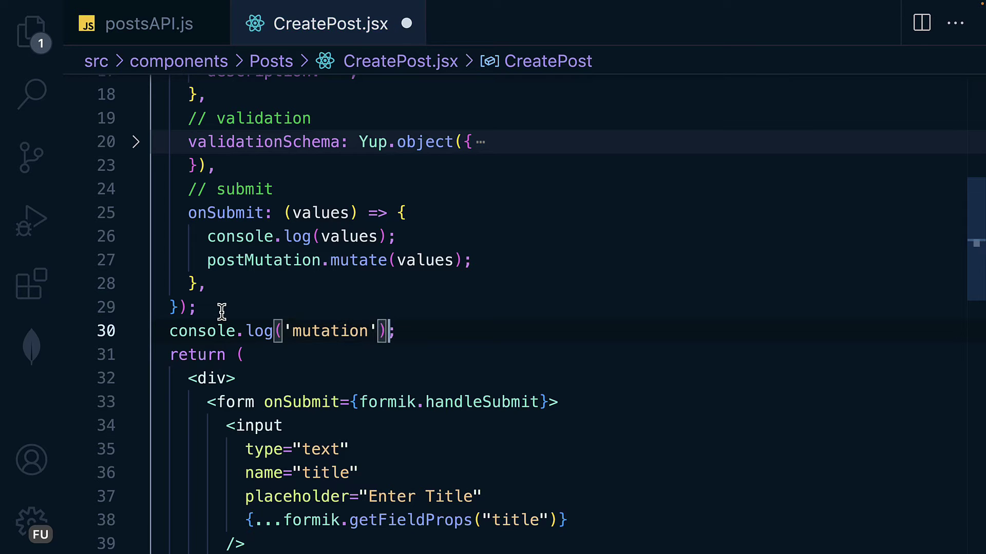
{"action": "type", "text": ", ps"}
{"action": "key", "text": "Down"}
{"action": "key", "text": "Down"}
{"action": "key", "text": "Down"}
{"action": "key", "text": "Down"}
{"action": "key", "text": "Return"}
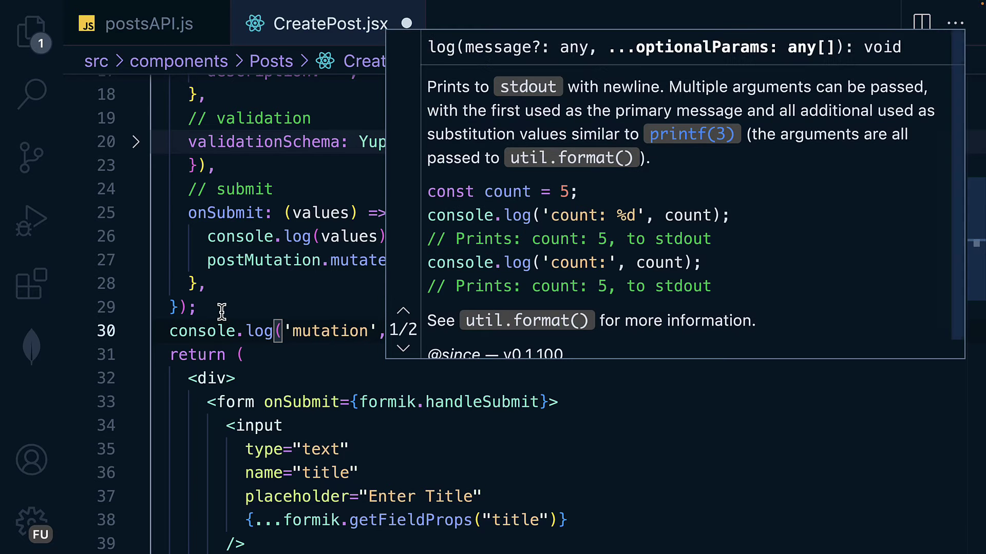
{"action": "key", "text": "ctrl+s"}
Step: Delete the console.log(values) line from the submit handler
{"action": "left_click", "coordinate": [198, 237]}
{"action": "left_click_drag", "start_coordinate": [198, 237], "coordinate": [419, 237]}
{"action": "key", "text": "ctrl+shift+k"}
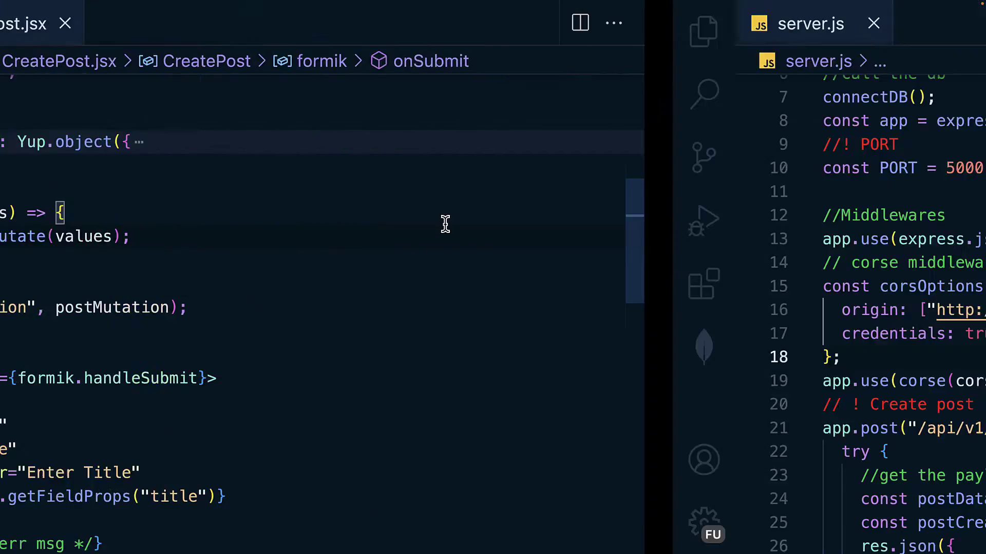
Step: Reload the form and submit a post titled 'Nodejs' with description 'descr'
{"action": "key", "text": "ctrl+Left"}
{"action": "key", "text": "ctrl+Left"}
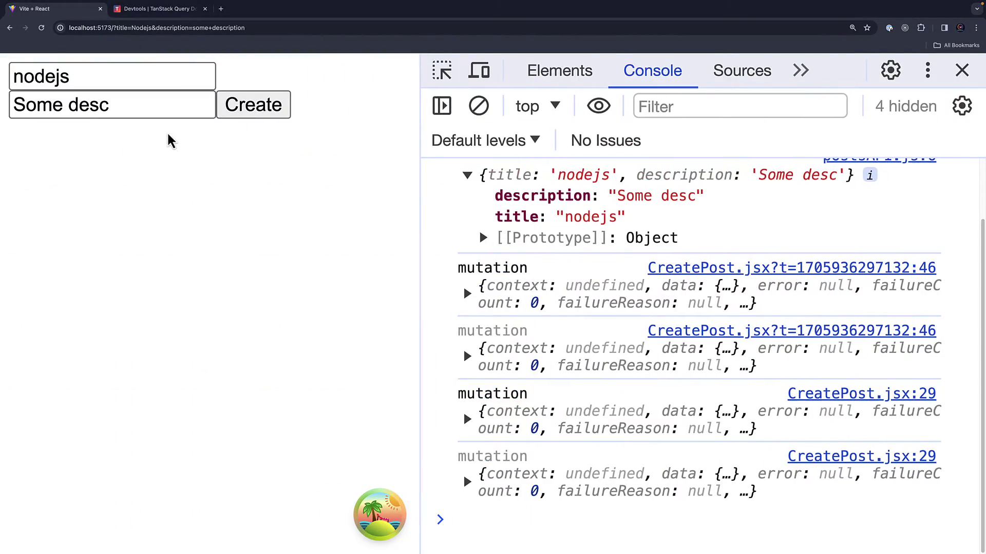
{"action": "left_click", "coordinate": [42, 28]}
{"action": "left_click", "coordinate": [59, 76]}
{"action": "type", "text": "Nodejs"}
{"action": "left_click", "coordinate": [73, 105]}
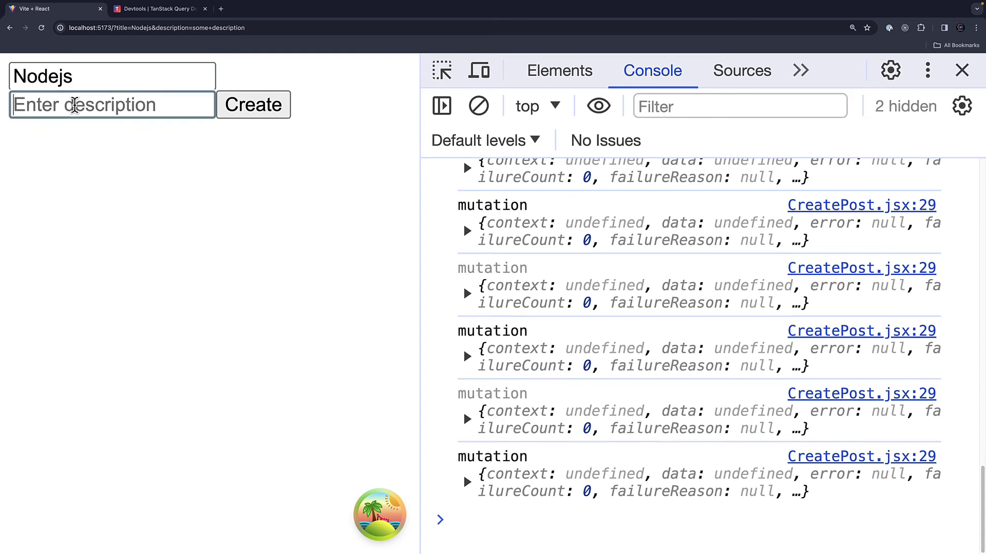
{"action": "type", "text": "desc"}
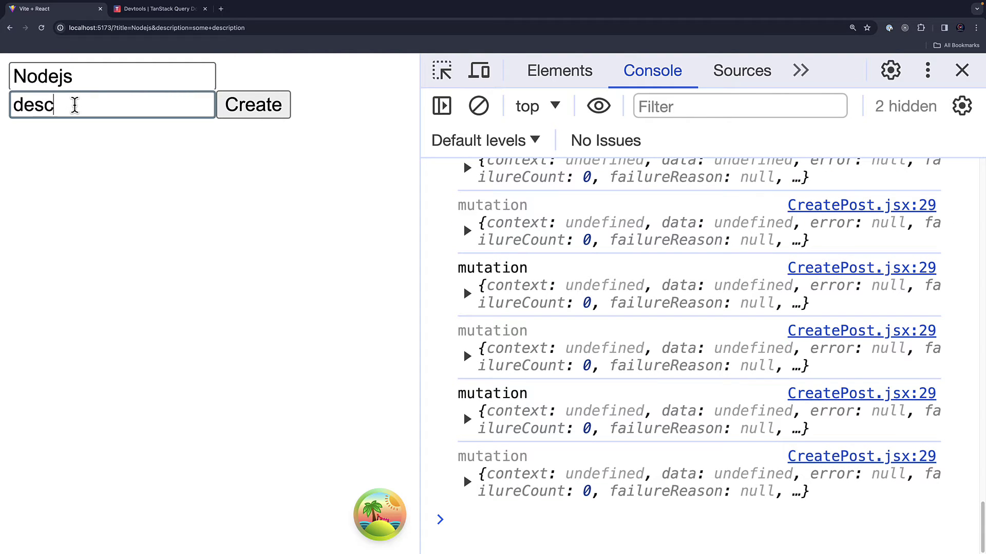
{"action": "type", "text": "r"}
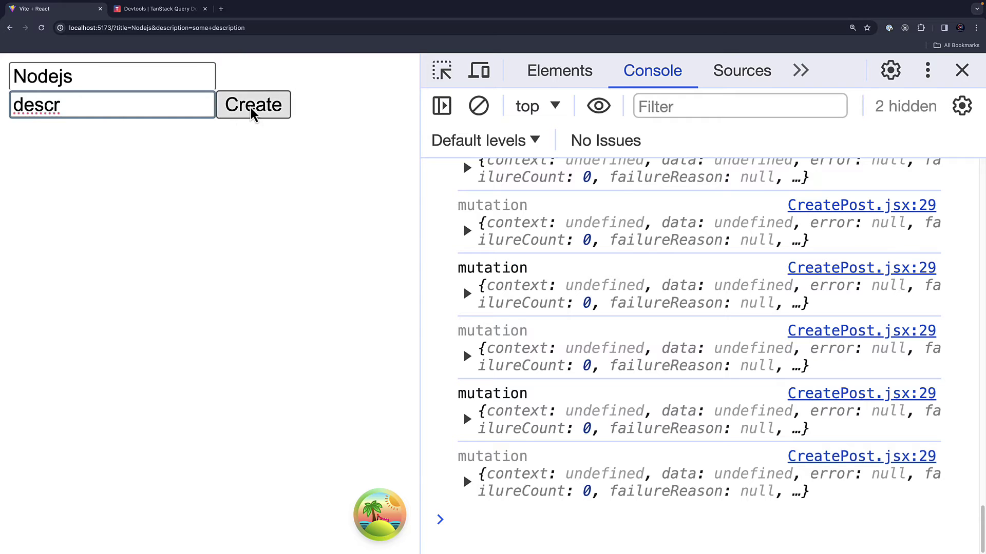
{"action": "left_click", "coordinate": [250, 107]}
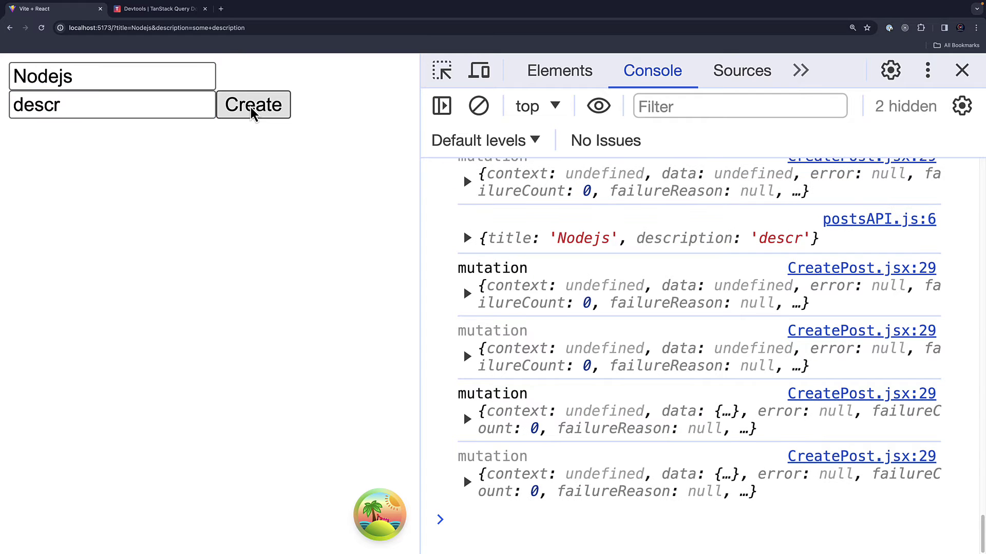
Step: Expand the latest mutation log and its data to read the Post validation failed error
{"action": "left_click", "coordinate": [468, 484]}
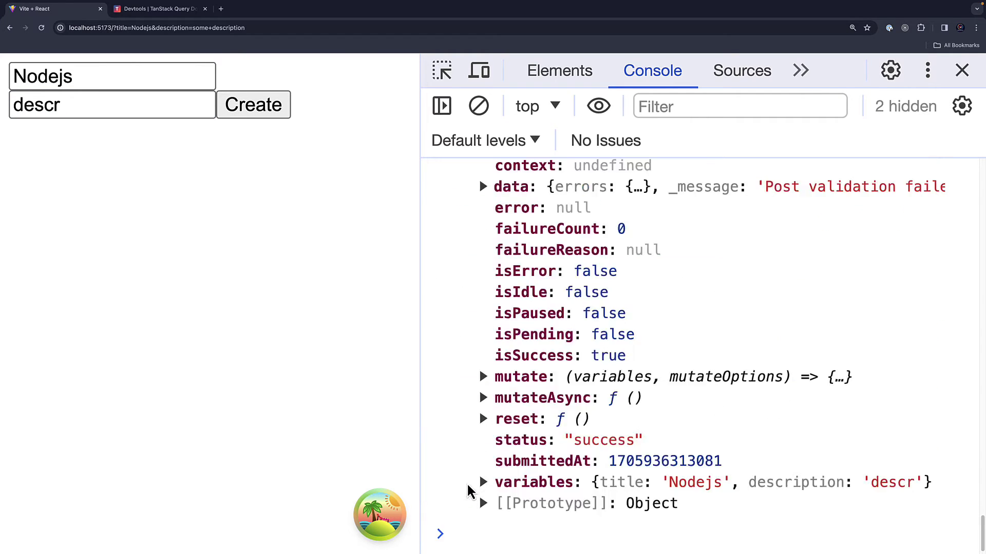
{"action": "scroll", "coordinate": [561, 307], "scroll_direction": "up", "scroll_amount": 1}
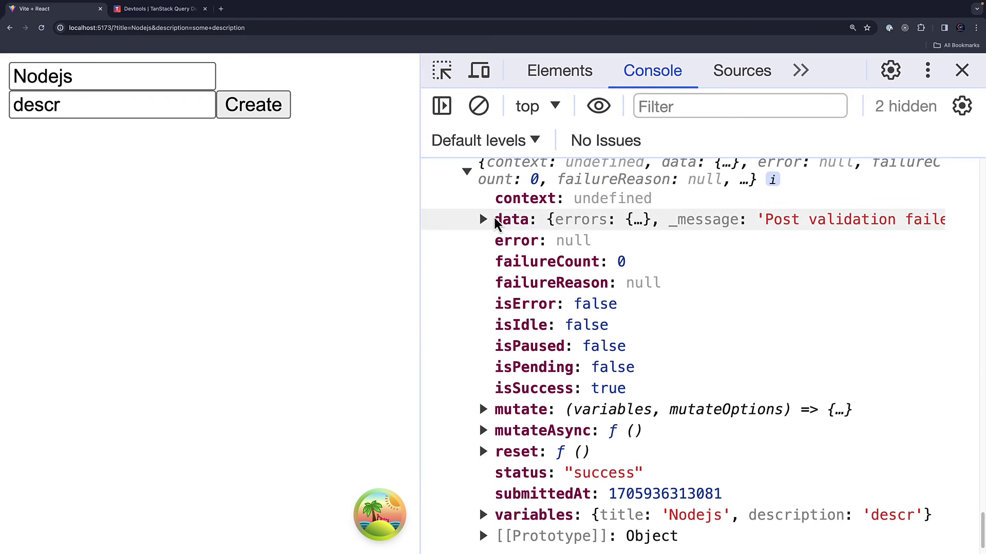
{"action": "left_click", "coordinate": [483, 220]}
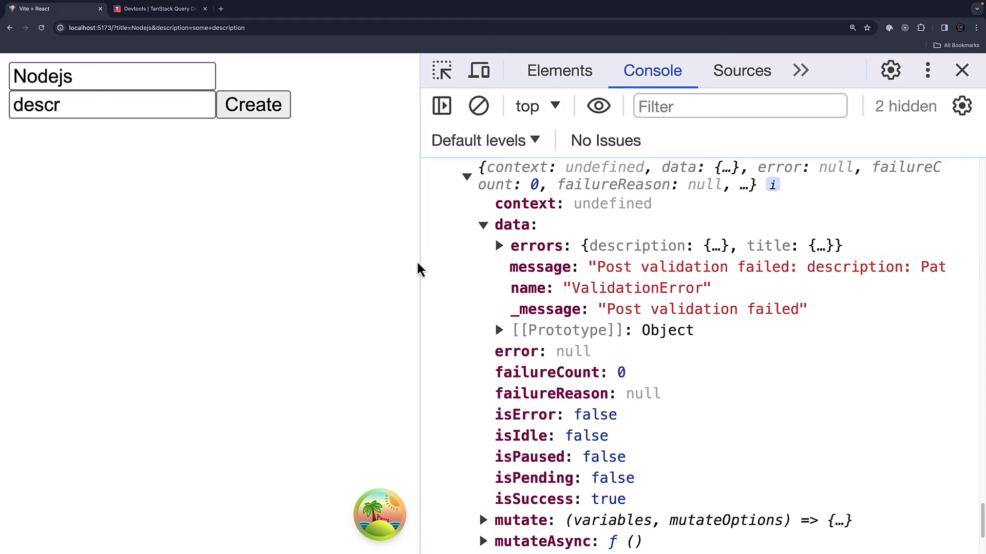
{"action": "left_click_drag", "start_coordinate": [421, 258], "coordinate": [185, 256]}
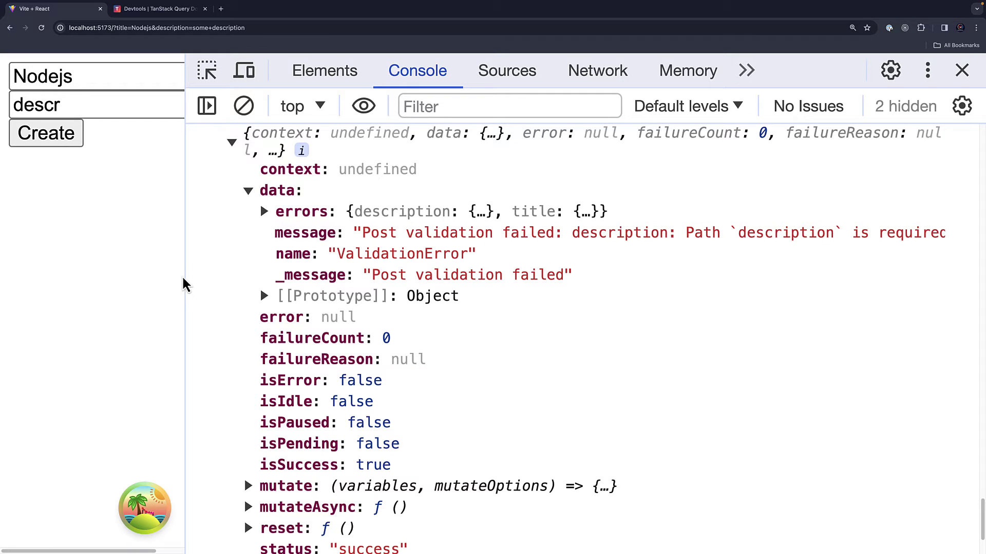
{"action": "left_click_drag", "start_coordinate": [185, 271], "coordinate": [508, 271]}
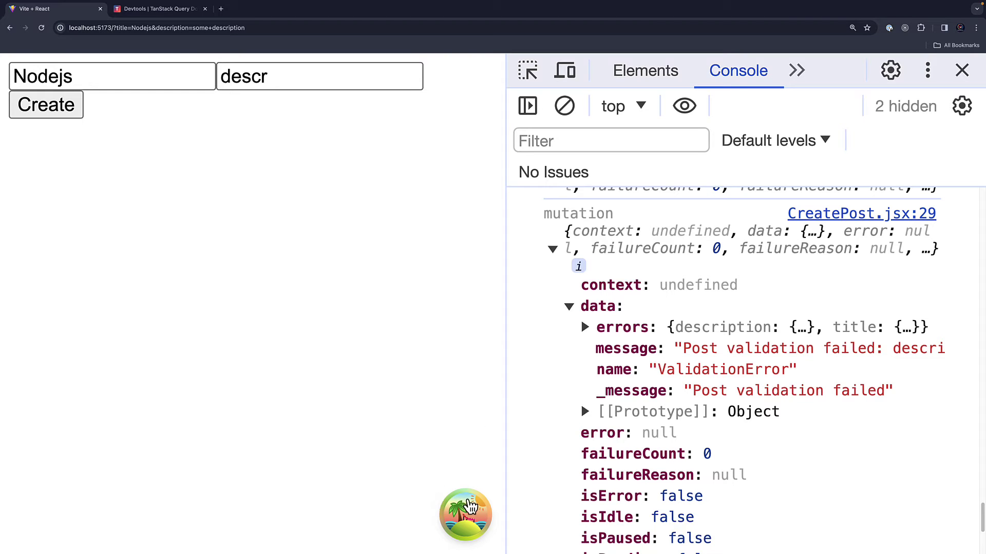
Step: Inspect the 07:11:53 create-post mutation, whose error says title and description are required
{"action": "left_click", "coordinate": [467, 515]}
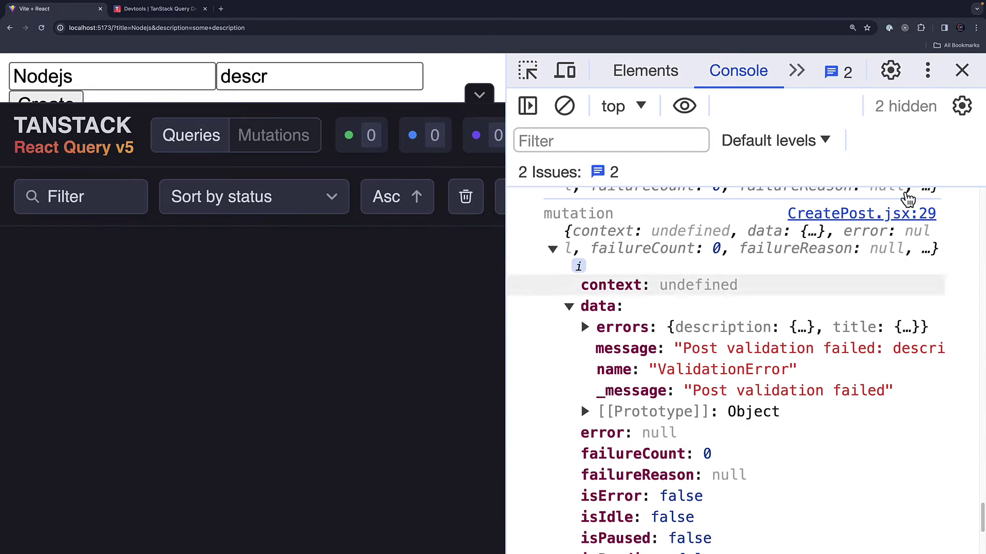
{"action": "left_click", "coordinate": [963, 72]}
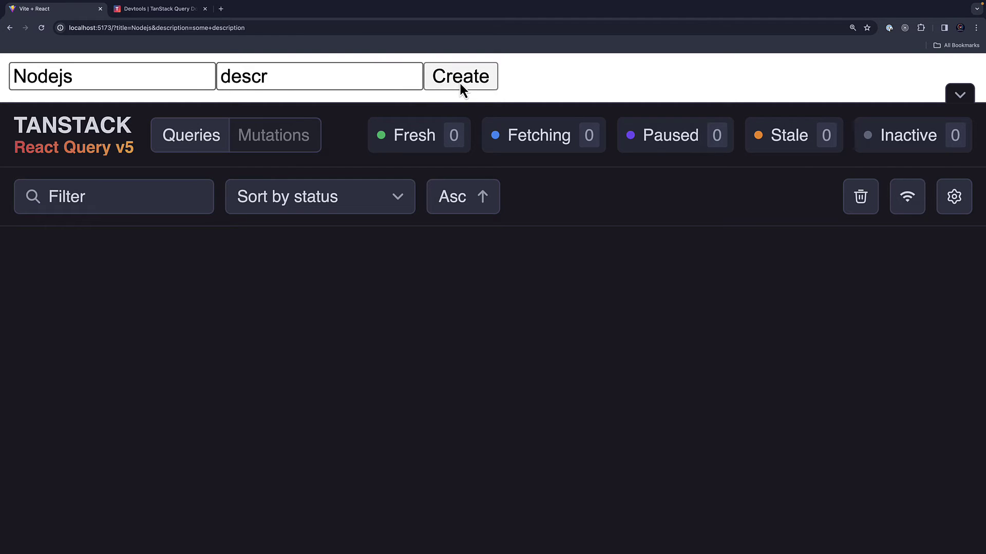
{"action": "left_click", "coordinate": [275, 145]}
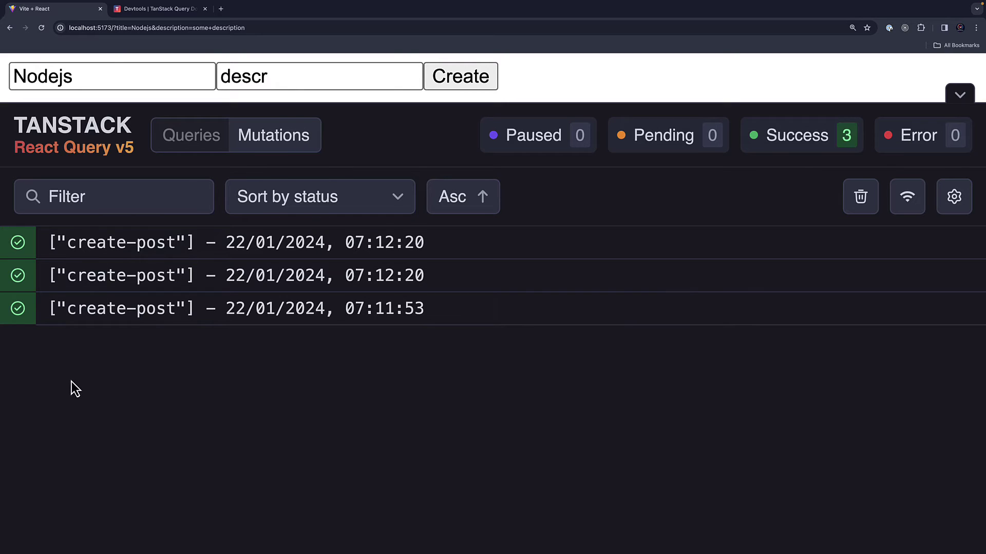
{"action": "left_click", "coordinate": [81, 322]}
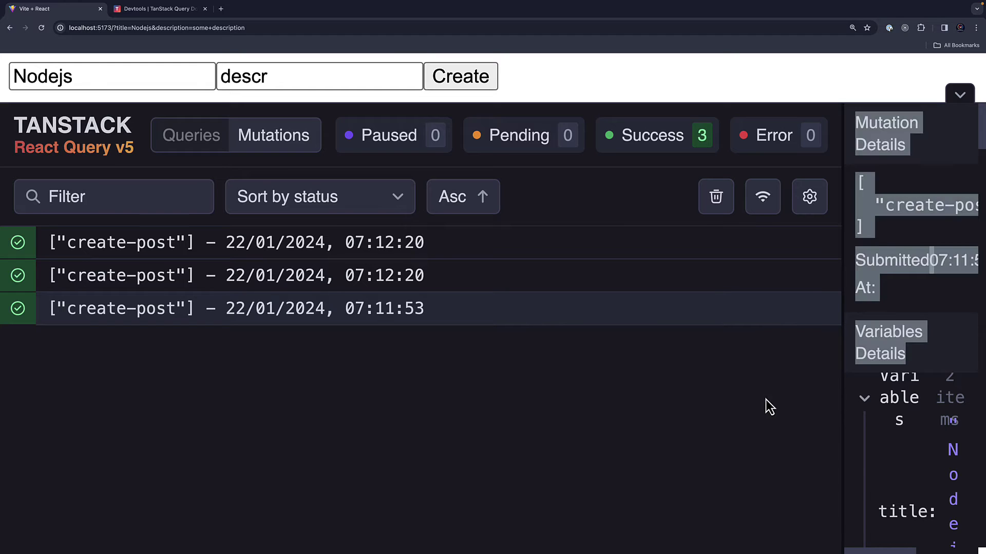
{"action": "scroll", "coordinate": [966, 356], "scroll_direction": "down", "scroll_amount": 5}
{"action": "key", "text": "ctrl+minus"}
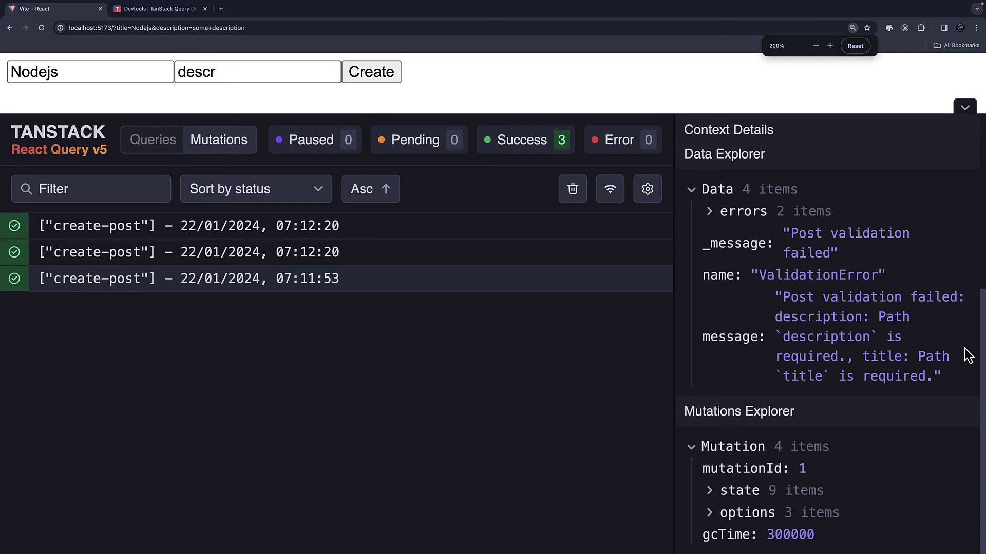
{"action": "scroll", "coordinate": [783, 304], "scroll_direction": "up", "scroll_amount": 2}
{"action": "scroll", "coordinate": [778, 308], "scroll_direction": "up", "scroll_amount": 3}
{"action": "scroll", "coordinate": [775, 350], "scroll_direction": "down", "scroll_amount": 1}
{"action": "scroll", "coordinate": [774, 351], "scroll_direction": "down", "scroll_amount": 2}
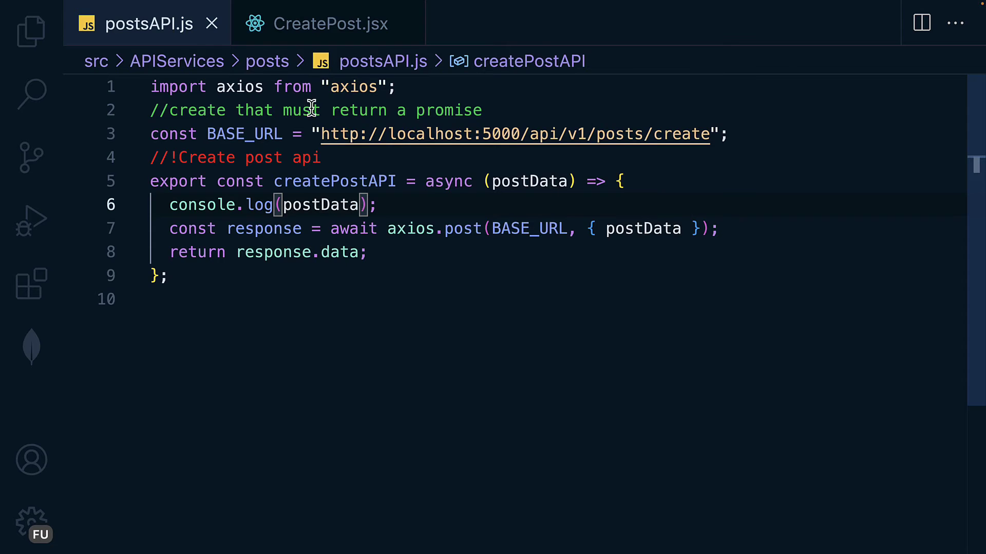
Step: In postsAPI.js, send title and description: postData.description in the axios body, and save
{"action": "left_click", "coordinate": [311, 25]}
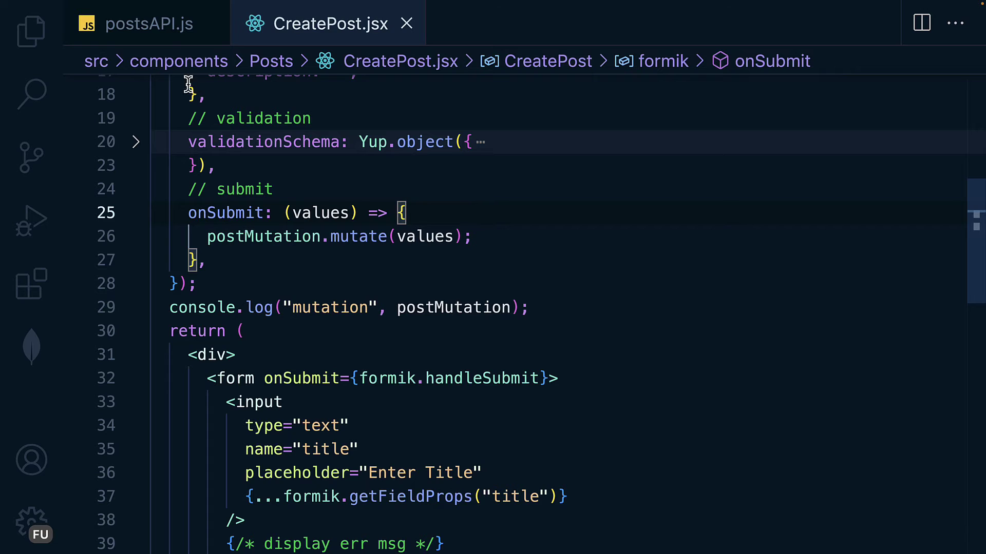
{"action": "left_click", "coordinate": [141, 26]}
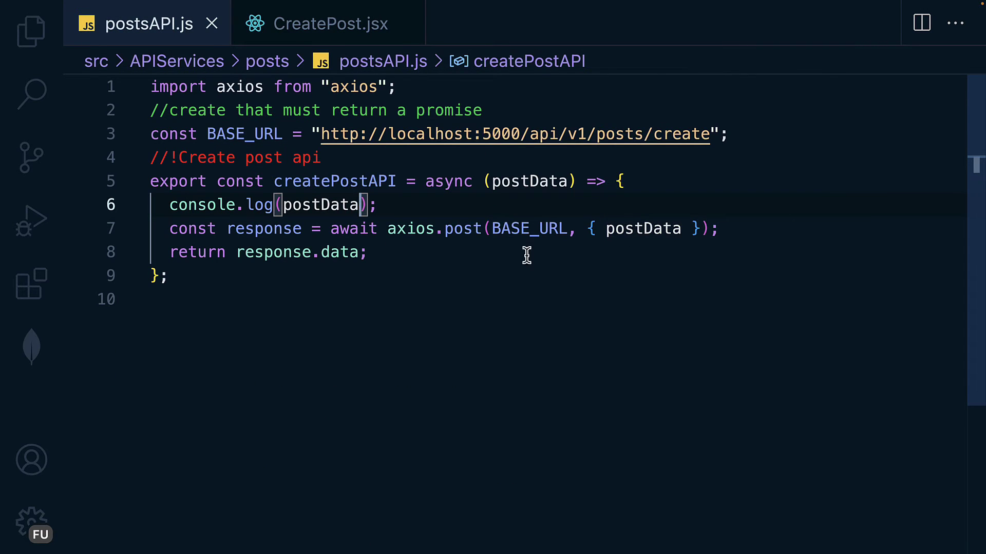
{"action": "left_click", "coordinate": [642, 228]}
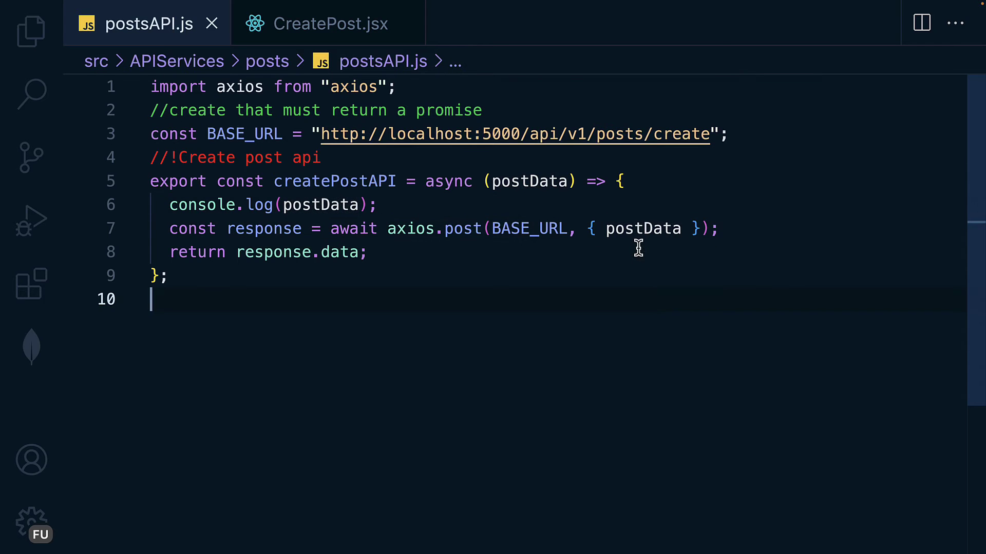
{"action": "left_click", "coordinate": [636, 229]}
{"action": "double_click", "coordinate": [637, 229]}
{"action": "key", "text": "BackSpace"}
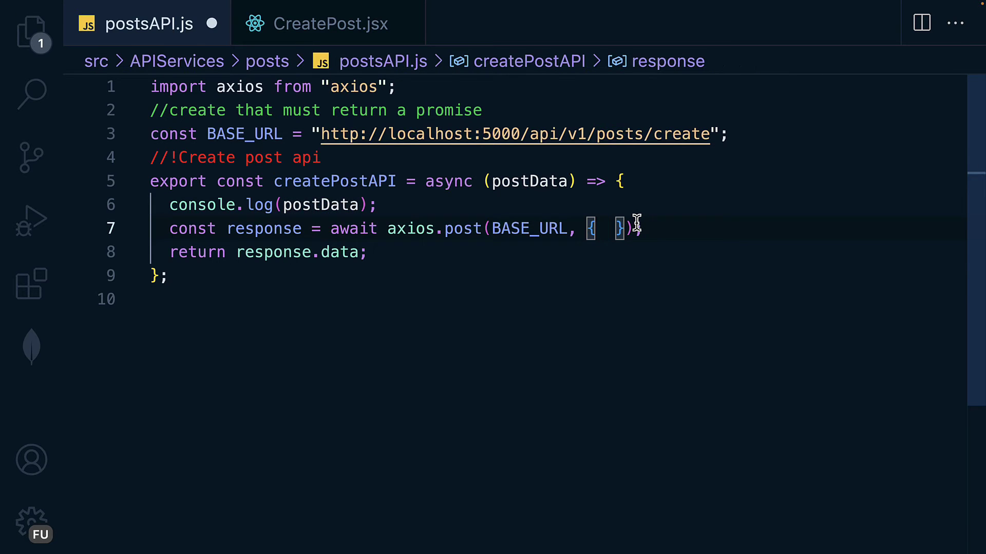
{"action": "key", "text": "Return"}
{"action": "type", "text": "title"}
{"action": "key", "text": "Escape"}
{"action": "type", "text": "\""}
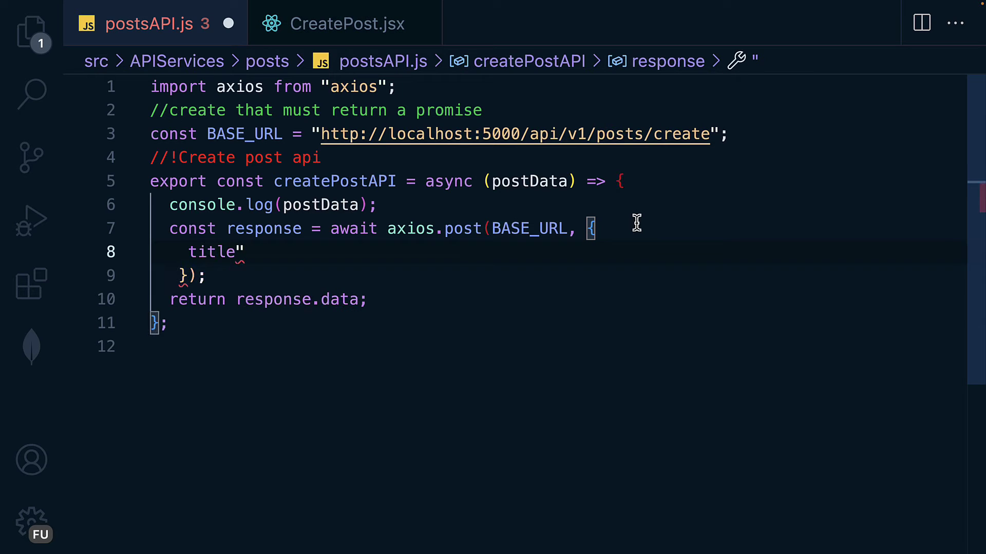
{"action": "key", "text": "BackSpace"}
{"action": "type", "text": ": p"}
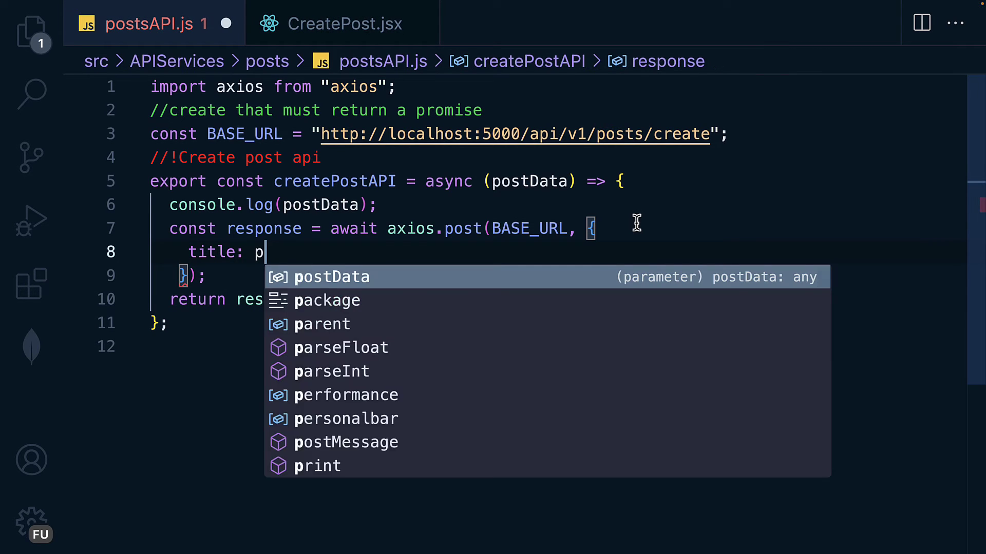
{"action": "type", "text": "o"}
{"action": "key", "text": "Return"}
{"action": "type", "text": "."}
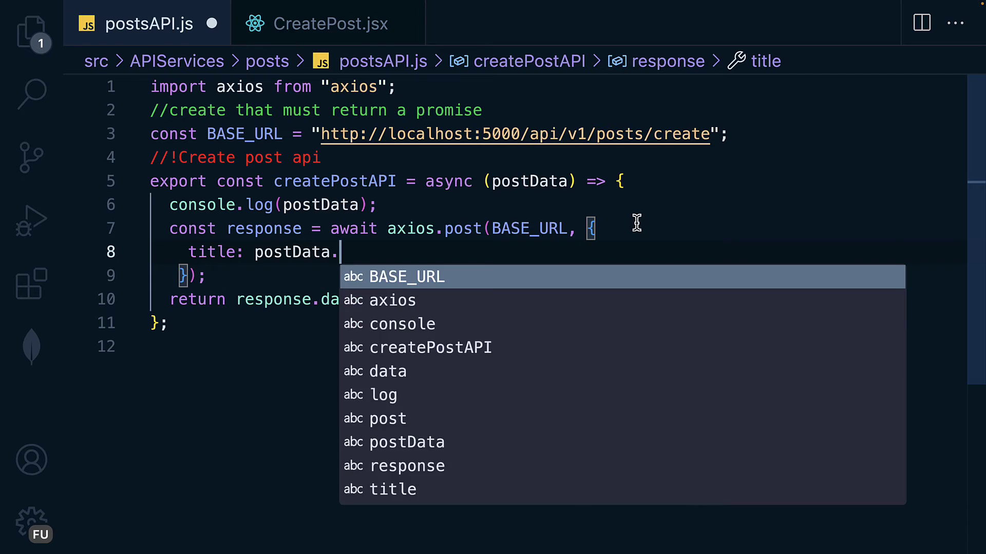
{"action": "type", "text": "title,"}
{"action": "key", "text": "Return"}
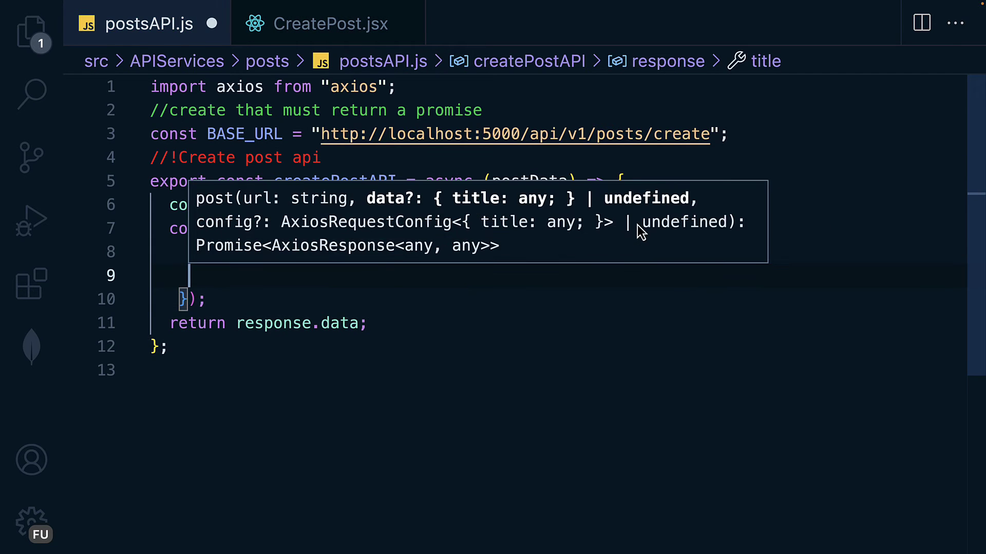
{"action": "type", "text": "desc"}
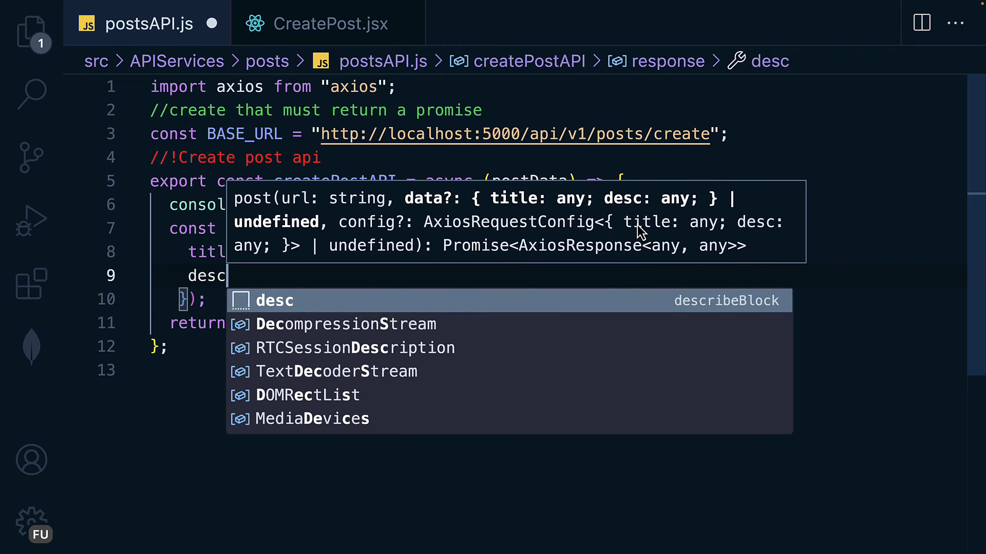
{"action": "type", "text": "ription: "}
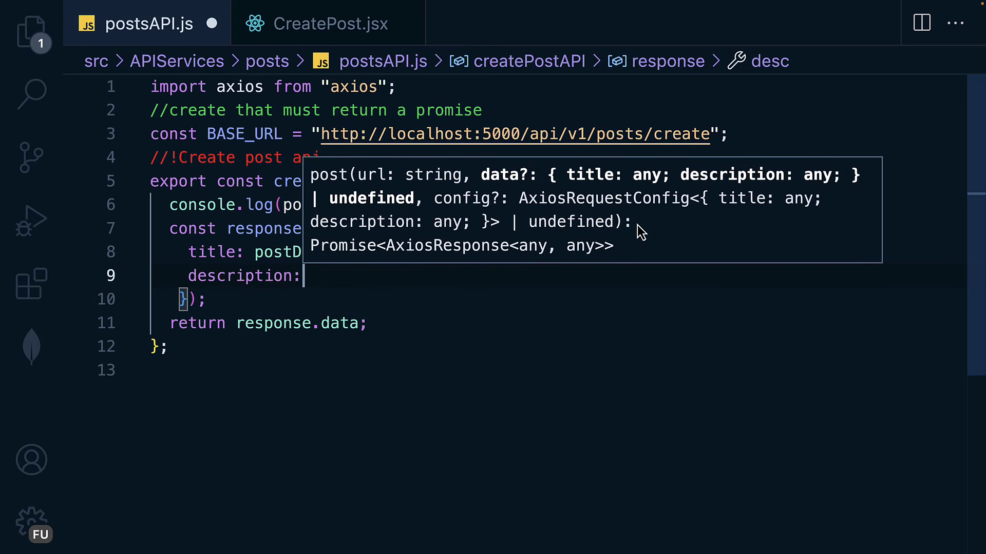
{"action": "type", "text": "pos"}
{"action": "key", "text": "Tab"}
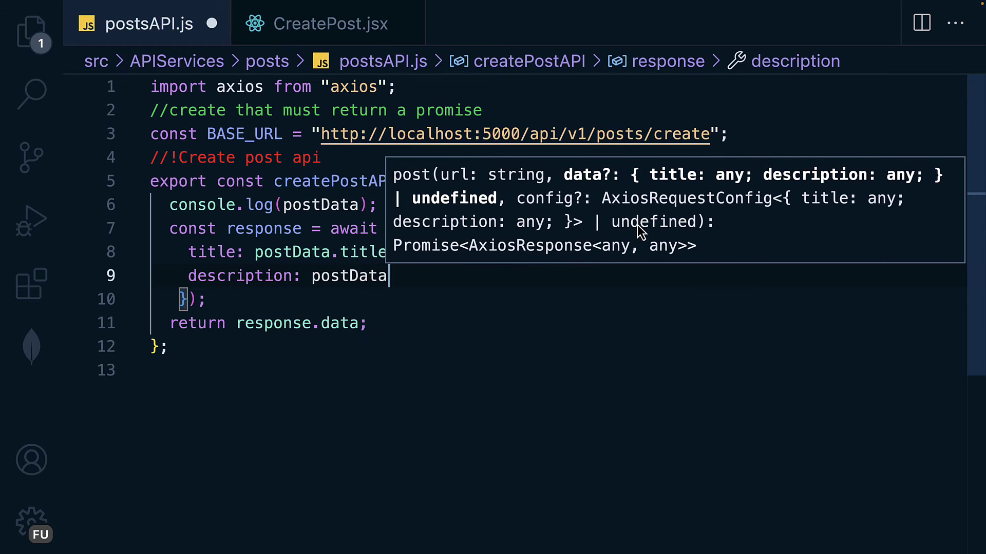
{"action": "type", "text": ".des"}
{"action": "key", "text": "Tab"}
{"action": "type", "text": ","}
{"action": "key", "text": "ctrl+s"}
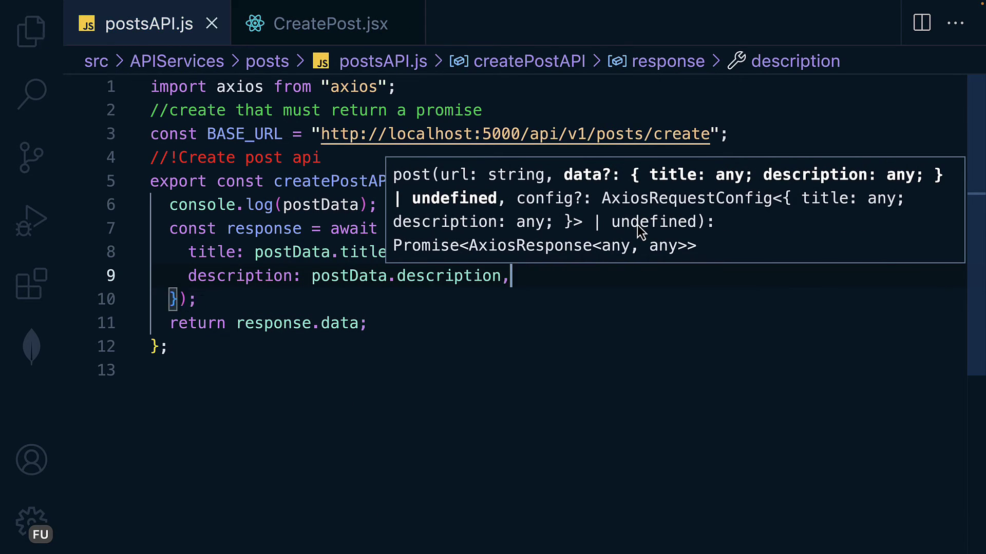
Step: In CreatePost.jsx, build a postData object from values.title and values.description
{"action": "left_click", "coordinate": [352, 29]}
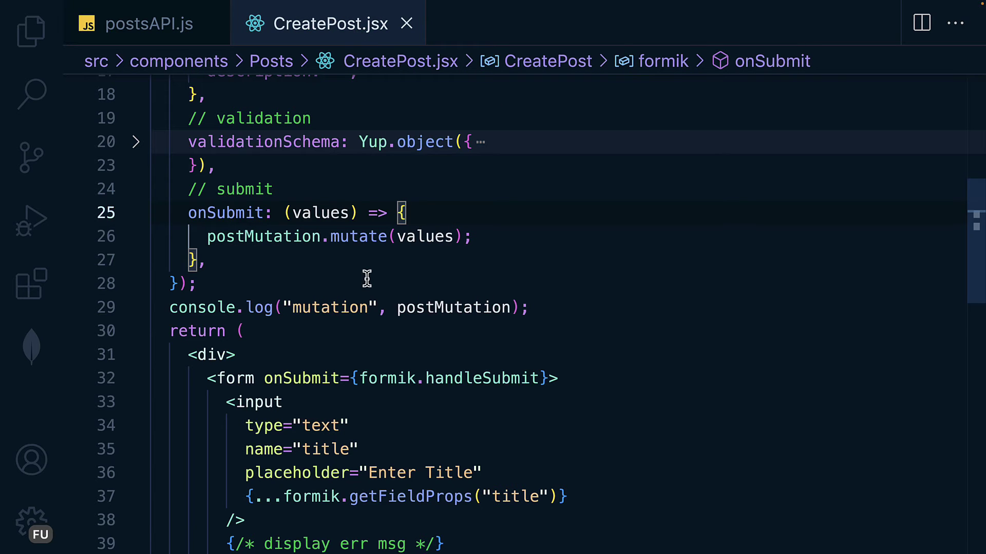
{"action": "key", "text": "Return"}
{"action": "type", "text": "const postD"}
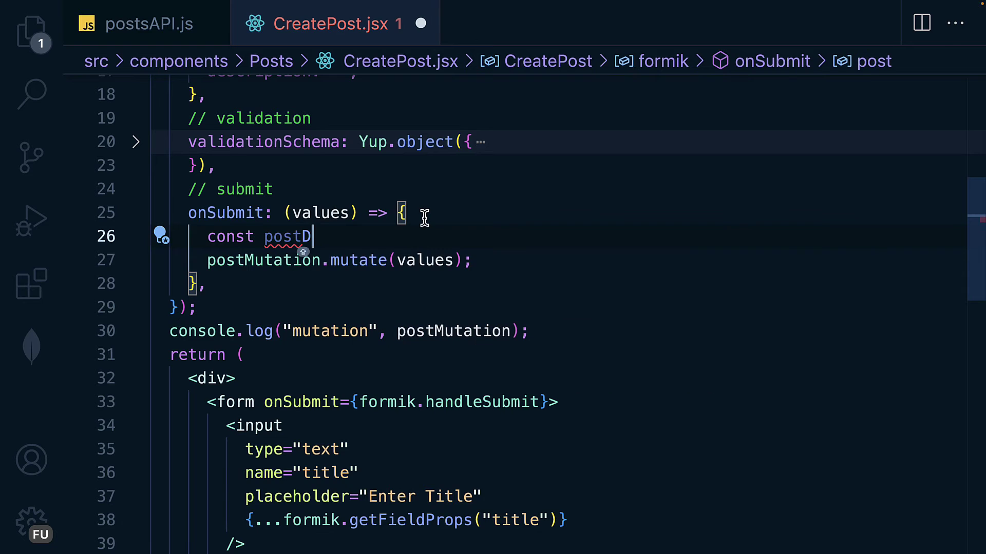
{"action": "type", "text": "ata = {"}
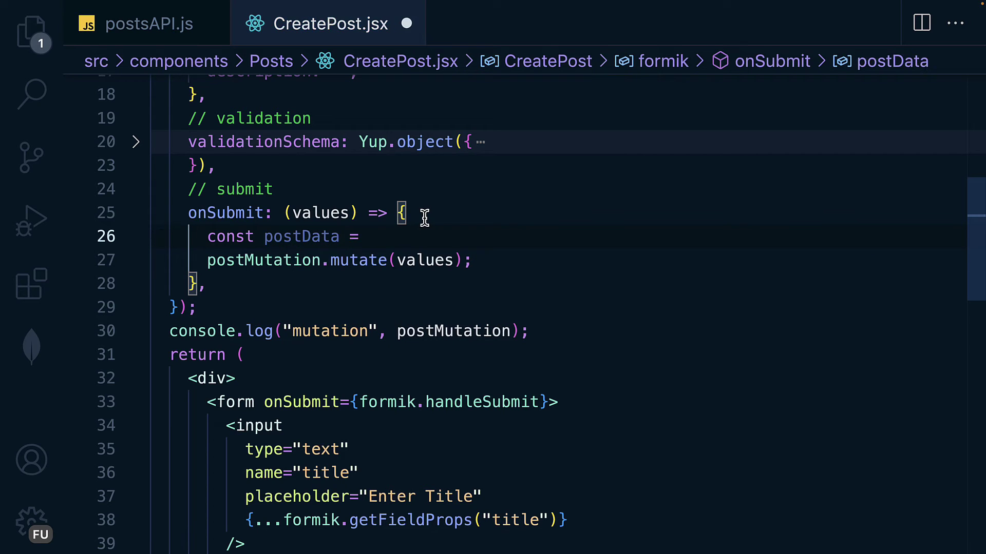
{"action": "key", "text": "Return"}
{"action": "type", "text": "t"}
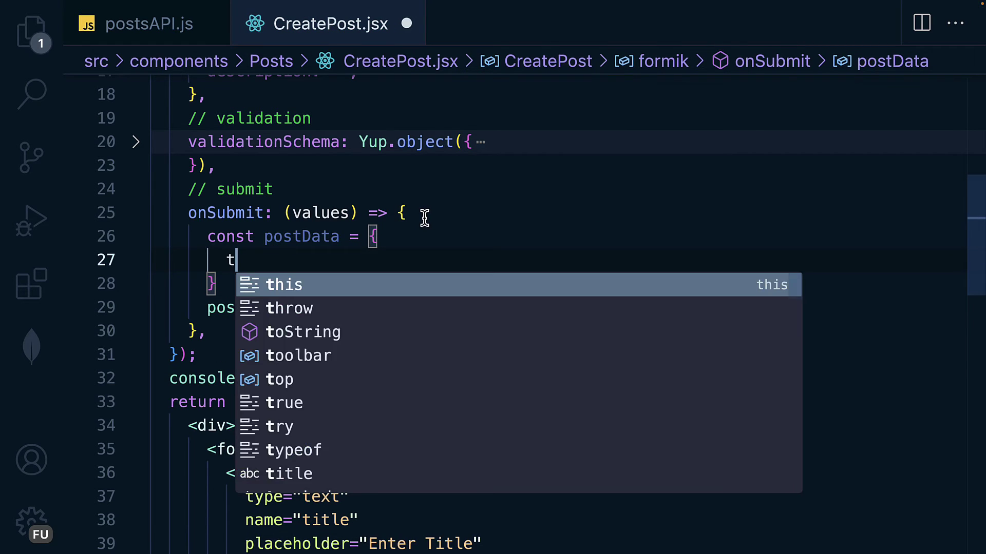
{"action": "type", "text": "itle\""}
{"action": "key", "text": "BackSpace"}
{"action": "key", "text": "BackSpace"}
{"action": "type", "text": ": va"}
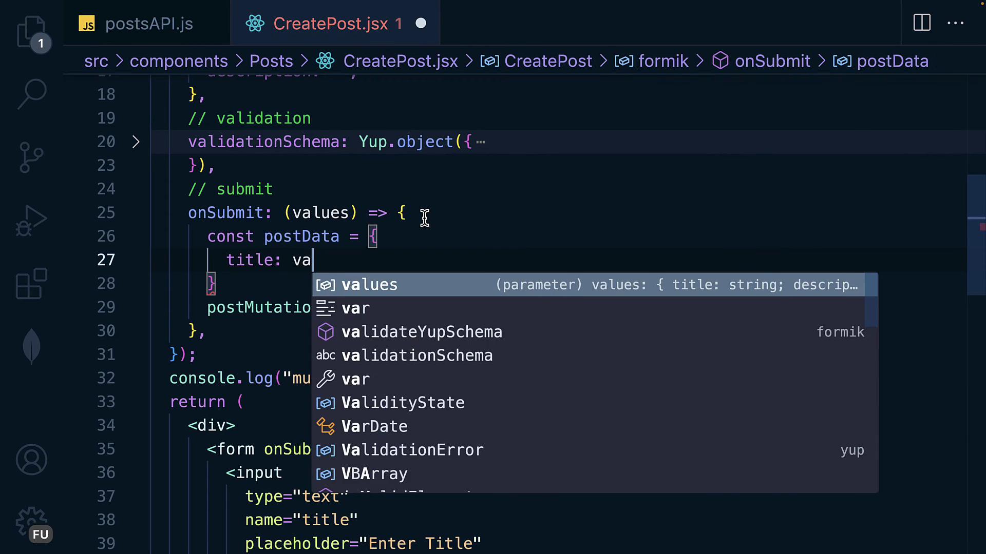
{"action": "type", "text": "lues.title"}
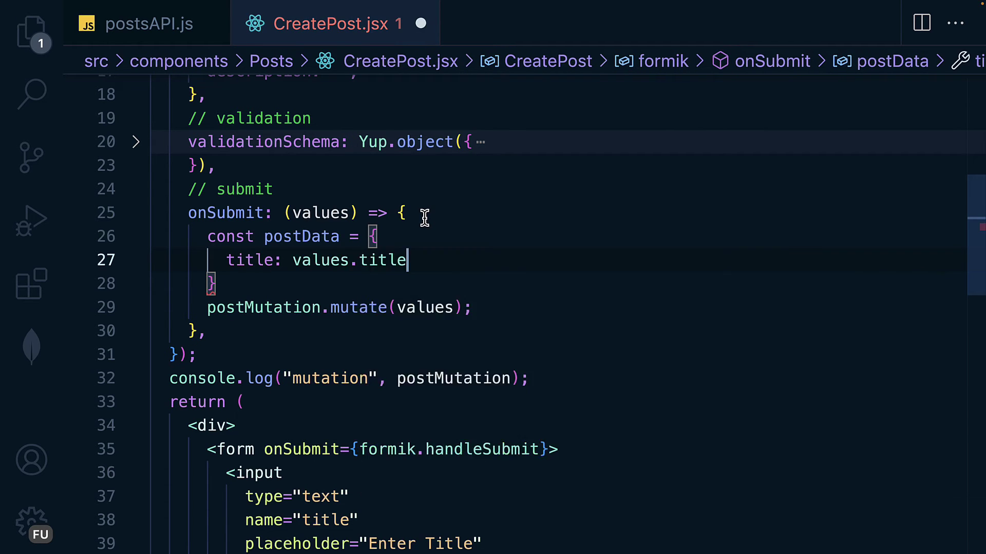
{"action": "type", "text": "n"}
{"action": "key", "text": "BackSpace"}
{"action": "type", "text": ","}
{"action": "key", "text": "Return"}
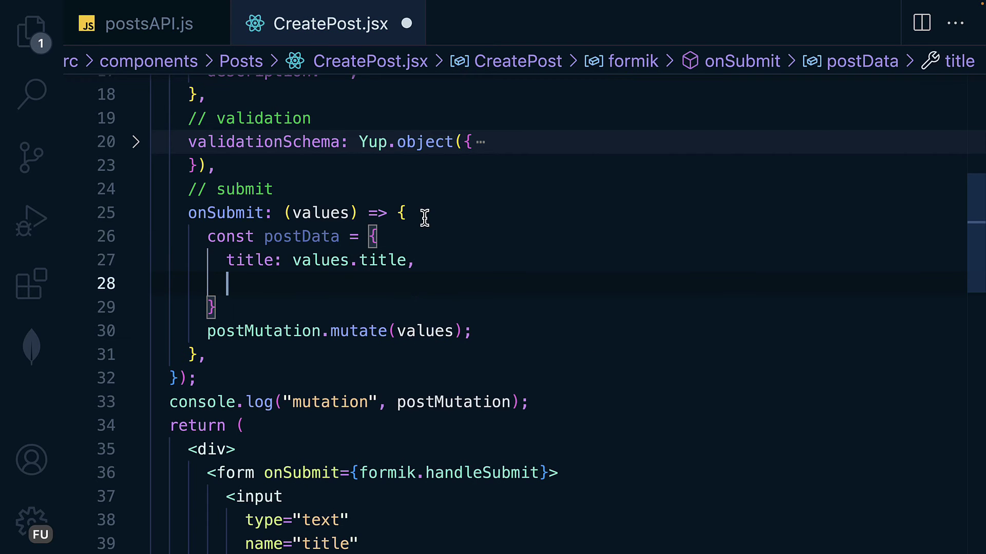
{"action": "type", "text": "desc"}
{"action": "key", "text": "Down"}
{"action": "key", "text": "Return"}
{"action": "type", "text": ":"}
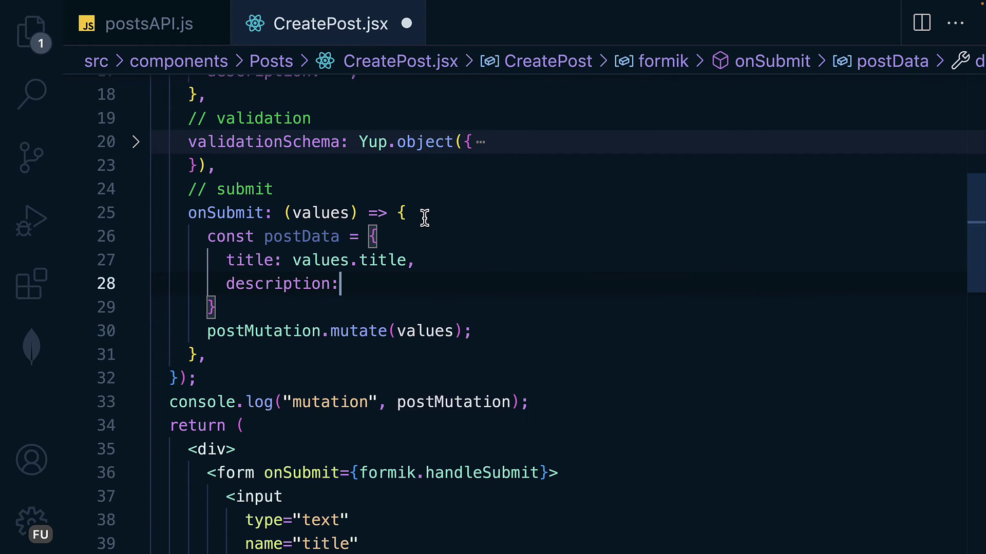
{"action": "type", "text": "c"}
{"action": "key", "text": "BackSpace"}
{"action": "type", "text": "va"}
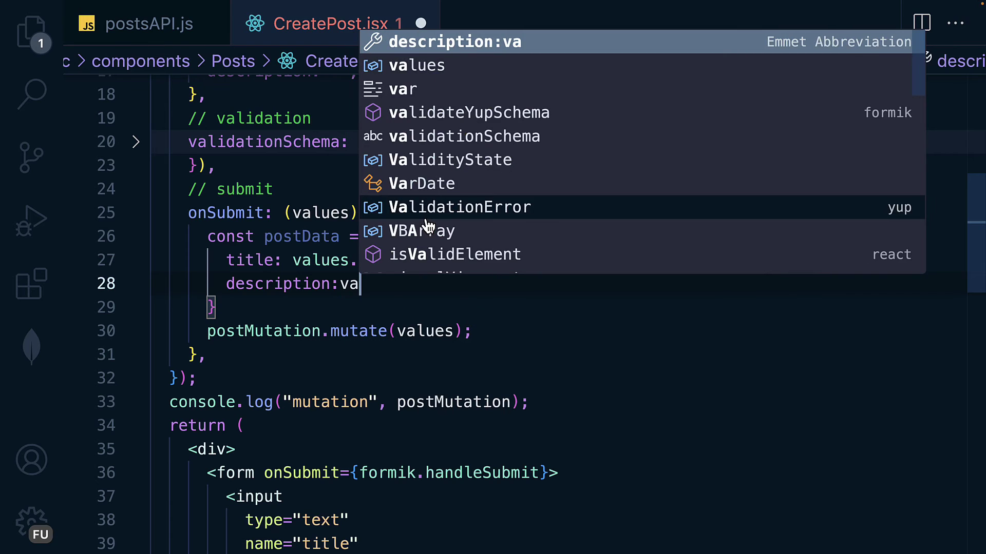
{"action": "type", "text": "lues.ds"}
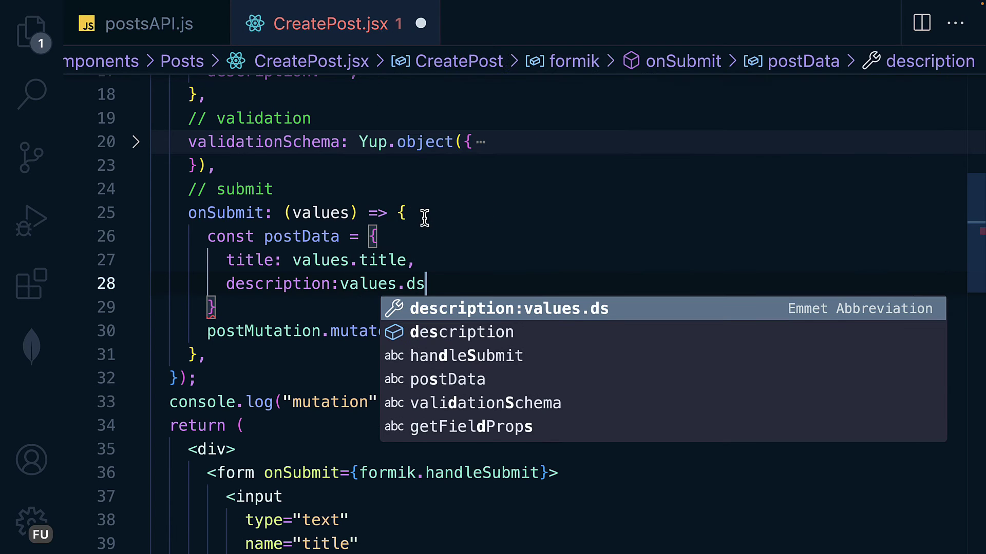
{"action": "key", "text": "Down"}
{"action": "key", "text": "Return"}
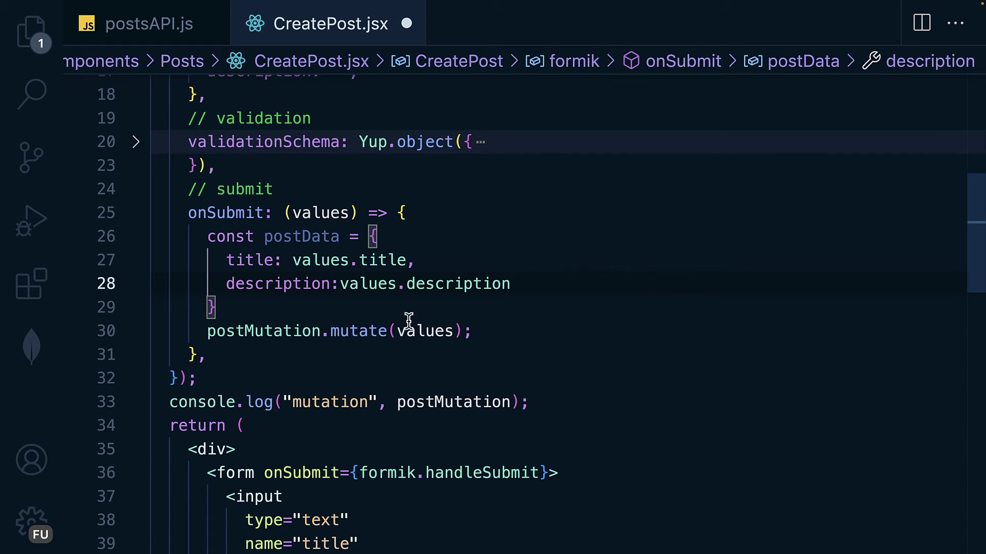
Step: Pass postData instead of values to the mutate call
{"action": "left_click", "coordinate": [422, 331]}
{"action": "double_click", "coordinate": [422, 332]}
{"action": "type", "text": "ps"}
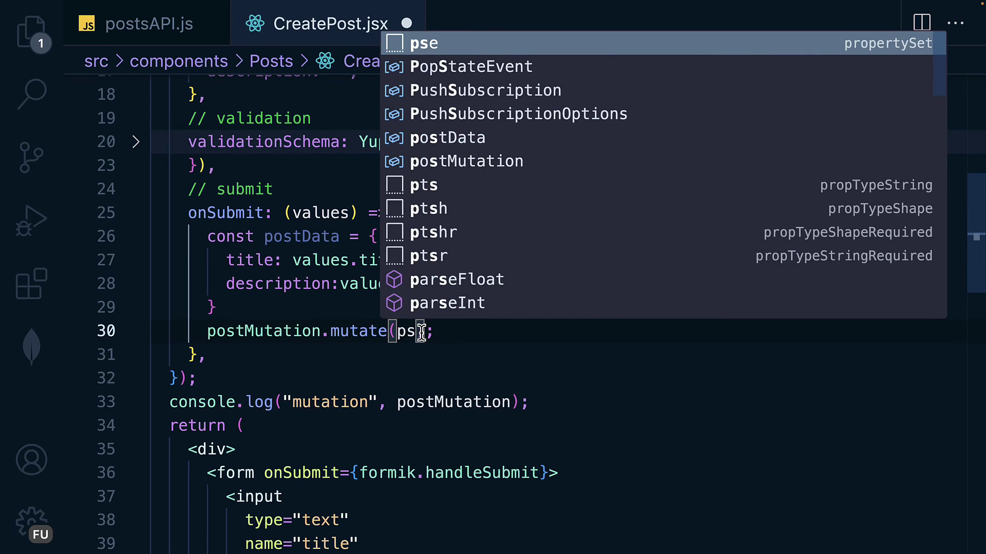
{"action": "key", "text": "BackSpace"}
{"action": "type", "text": "os"}
{"action": "key", "text": "Return"}
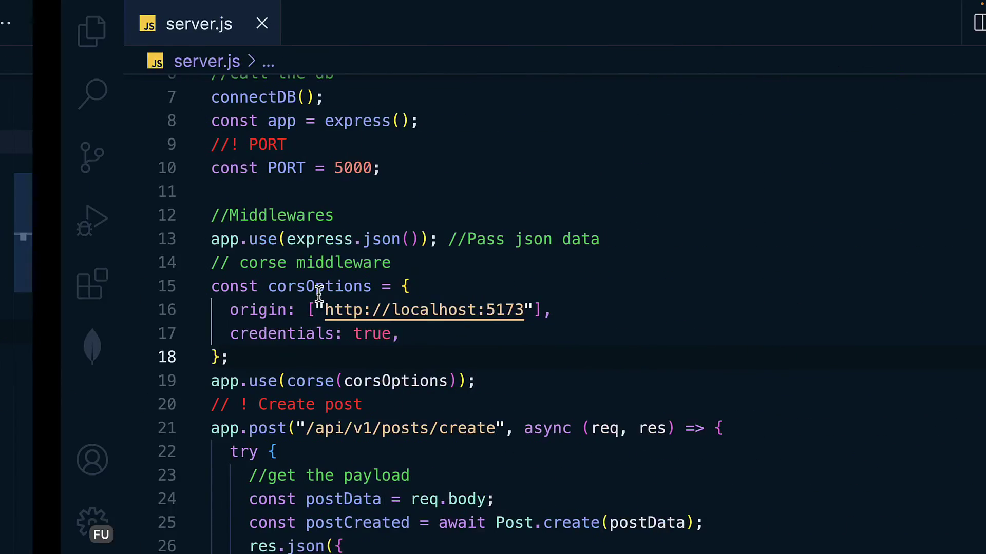
Step: Submit the Nodejs post and confirm its mutation succeeded with description descr
{"action": "key", "text": "ctrl+Left"}
{"action": "key", "text": "ctrl+Left"}
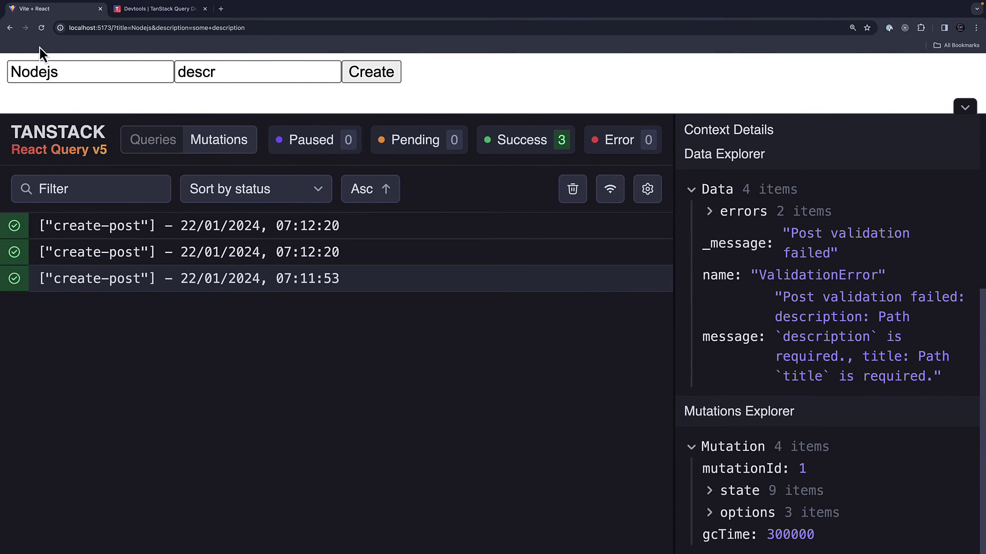
{"action": "left_click_drag", "start_coordinate": [252, 116], "coordinate": [255, 257]}
{"action": "left_click", "coordinate": [373, 75]}
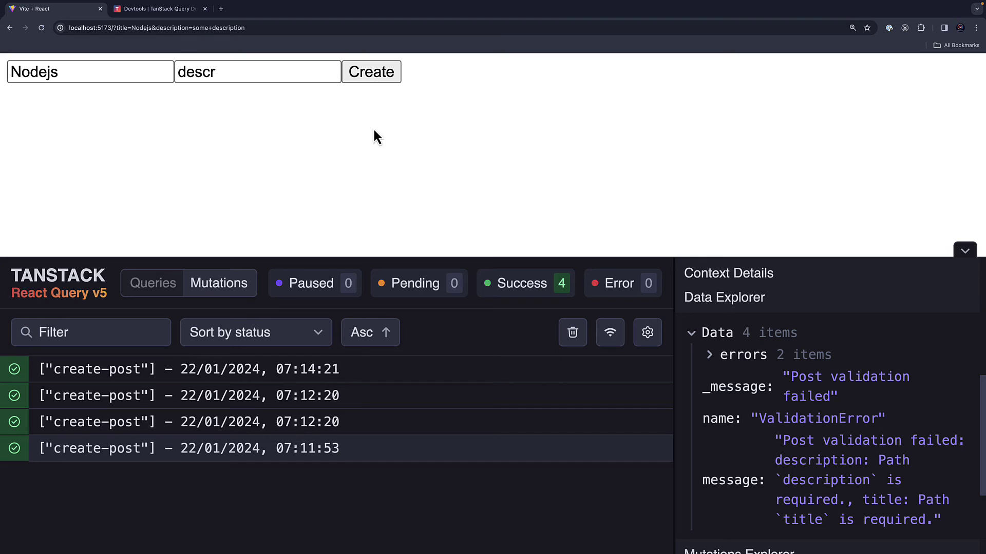
{"action": "left_click", "coordinate": [326, 448]}
{"action": "left_click", "coordinate": [323, 451]}
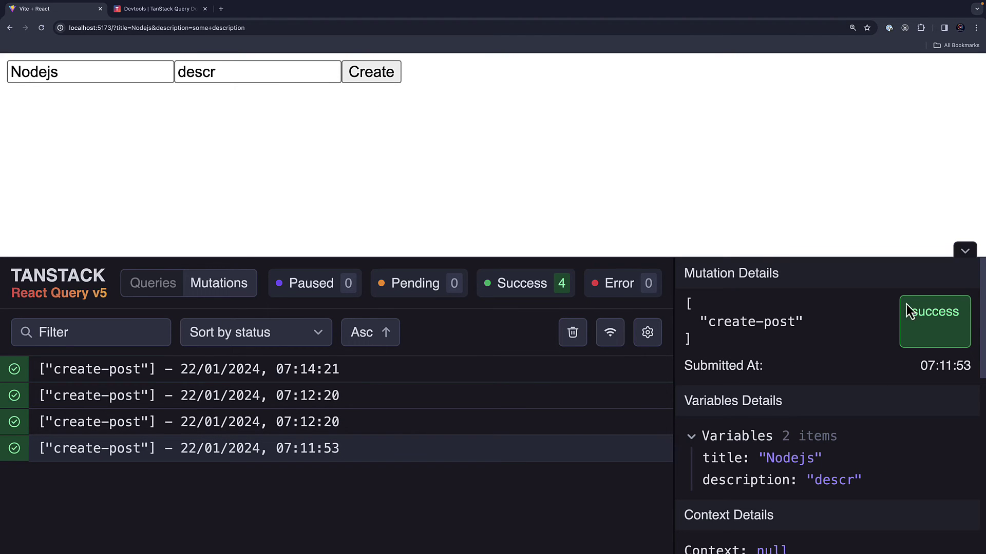
{"action": "left_click_drag", "start_coordinate": [884, 276], "coordinate": [975, 369]}
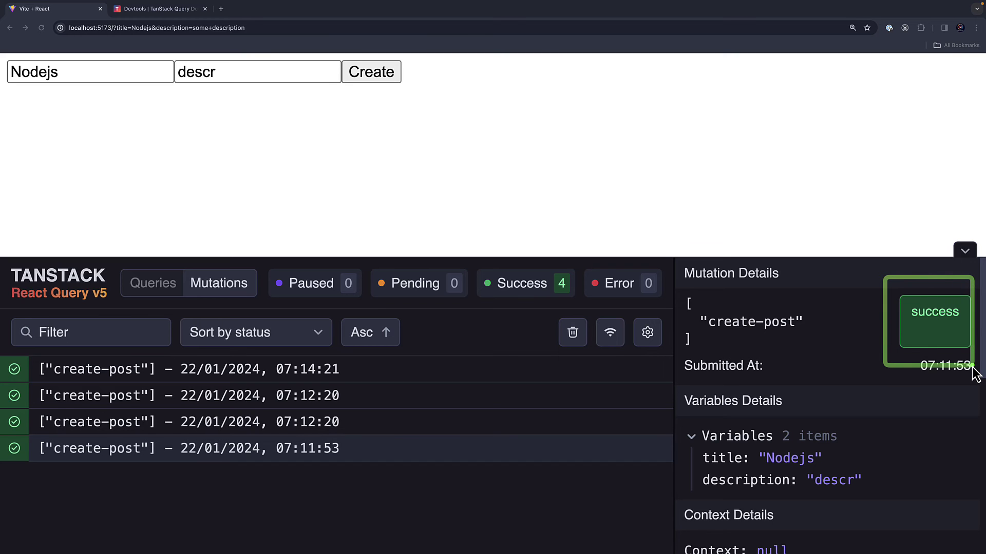
{"action": "key", "text": "ctrl+Right"}
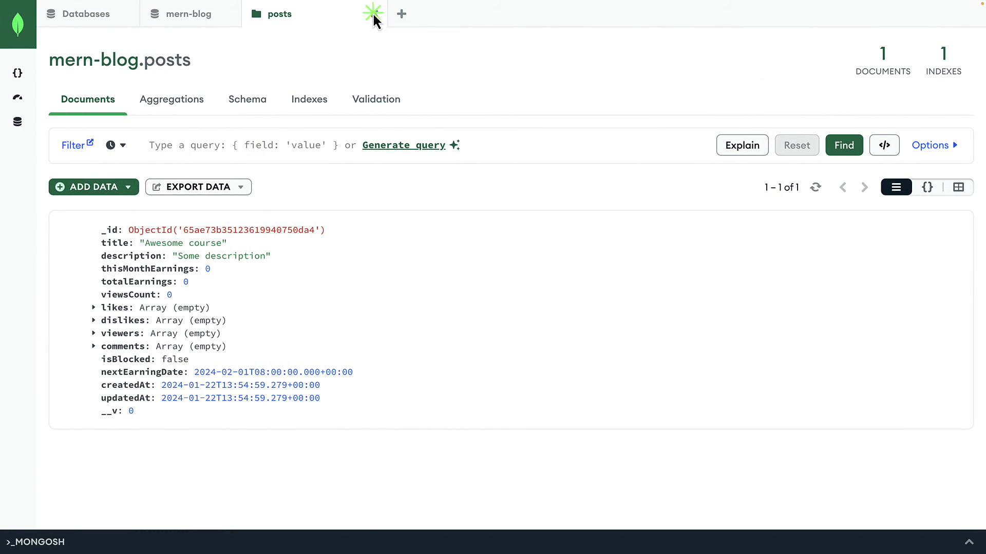
Step: Reopen mern-blog's posts collection to list the Awesome course and Nodejs documents
{"action": "left_click", "coordinate": [372, 13]}
{"action": "left_click", "coordinate": [228, 14]}
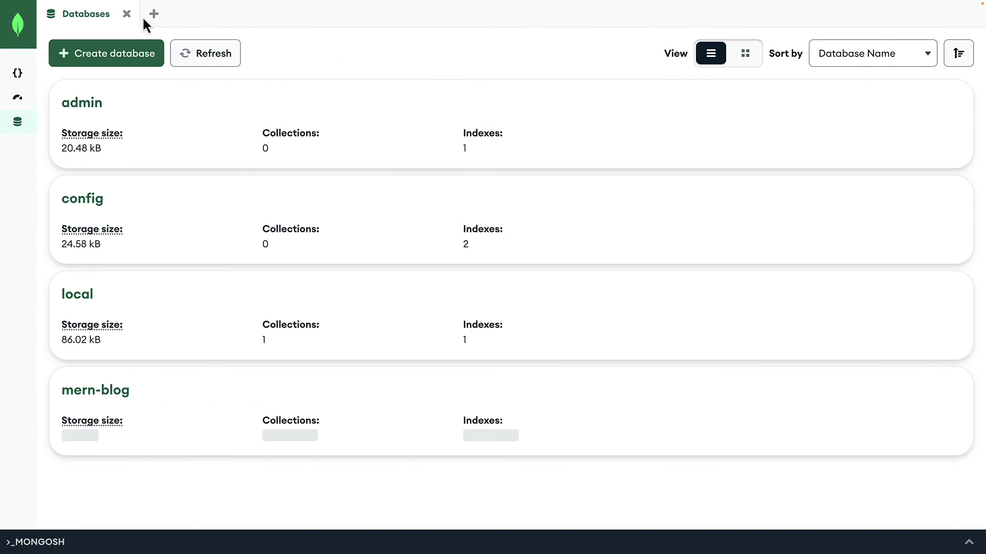
{"action": "left_click", "coordinate": [111, 397]}
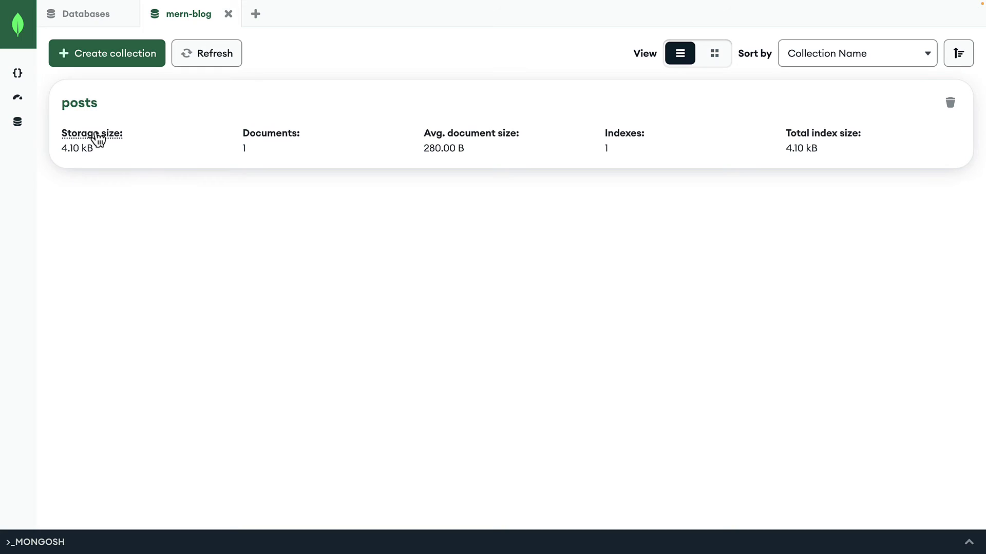
{"action": "left_click", "coordinate": [87, 102]}
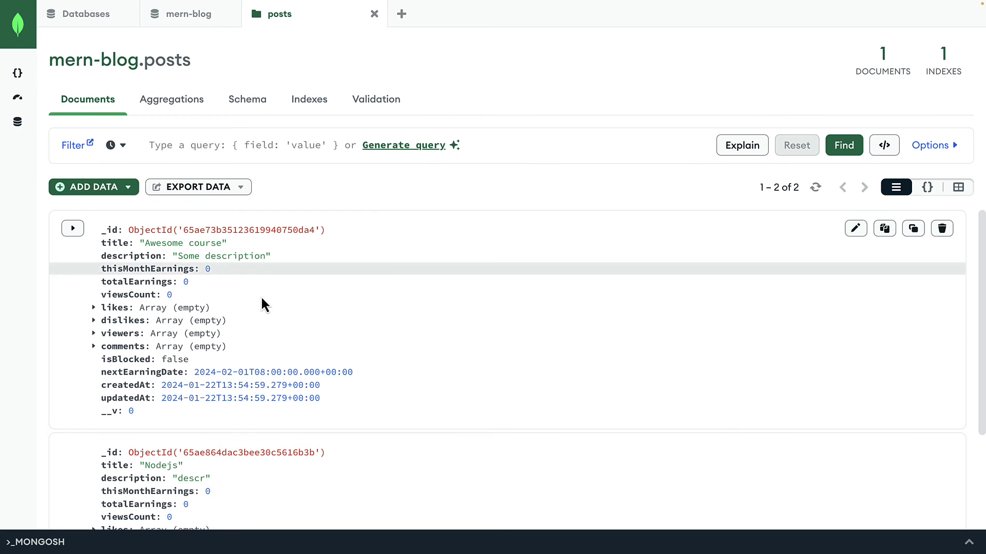
{"action": "scroll", "coordinate": [268, 306], "scroll_direction": "down", "scroll_amount": 3}
{"action": "scroll", "coordinate": [270, 307], "scroll_direction": "up", "scroll_amount": 3}
{"action": "scroll", "coordinate": [270, 308], "scroll_direction": "down", "scroll_amount": 3}
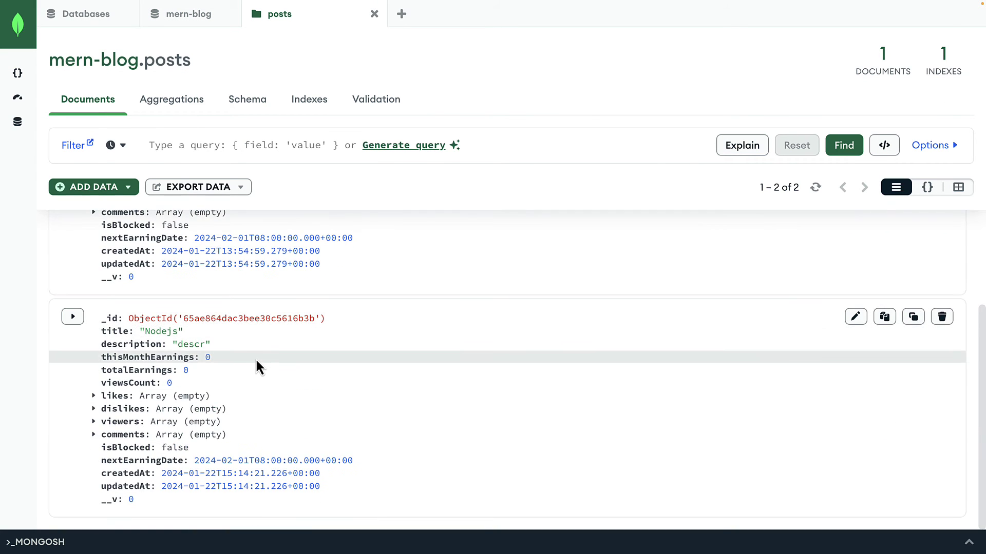
{"action": "scroll", "coordinate": [256, 358], "scroll_direction": "up", "scroll_amount": 3}
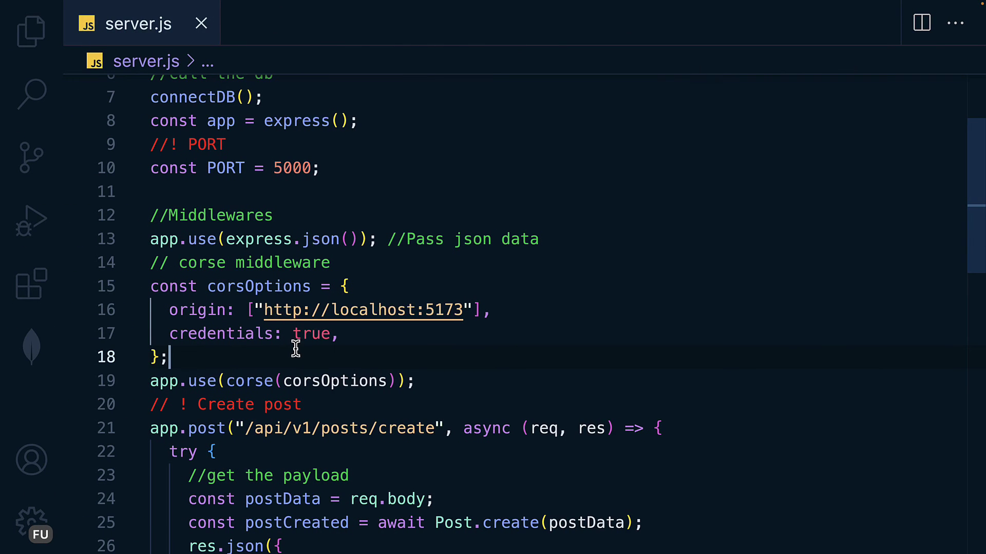
Step: Add console.log(req.body) below line 24 of server.js's create-post route and save
{"action": "left_click", "coordinate": [32, 30]}
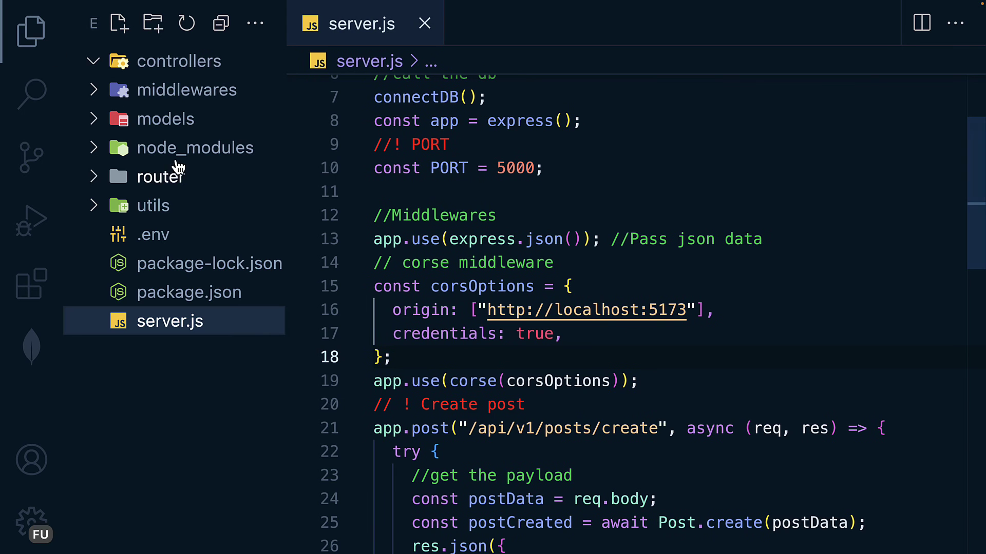
{"action": "left_click", "coordinate": [154, 66]}
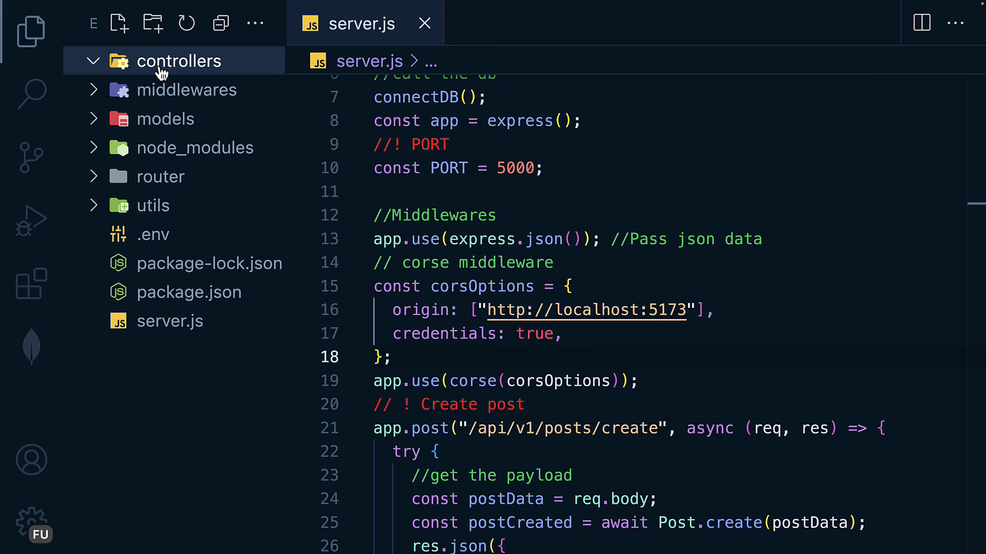
{"action": "left_click", "coordinate": [155, 322]}
{"action": "left_click", "coordinate": [34, 35]}
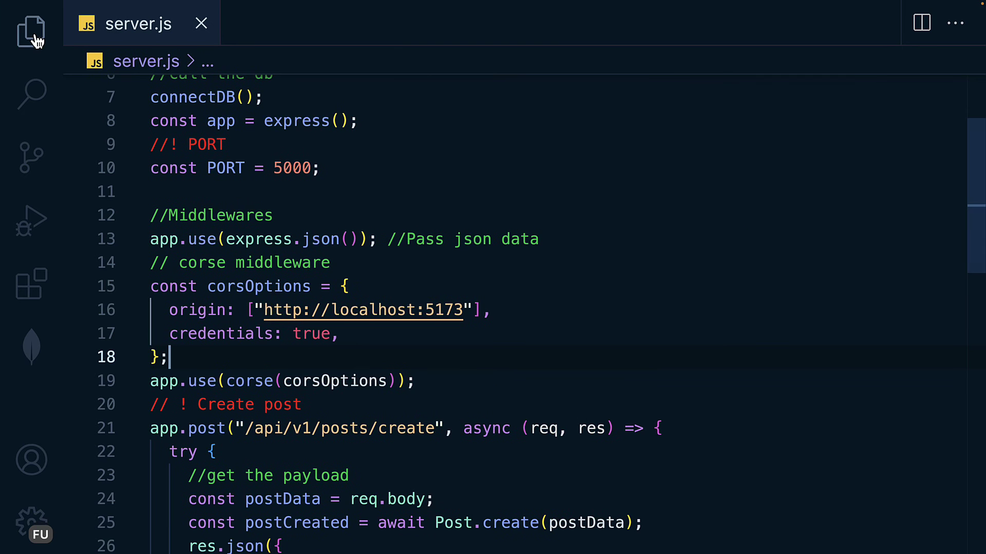
{"action": "scroll", "coordinate": [311, 429], "scroll_direction": "down", "scroll_amount": 4}
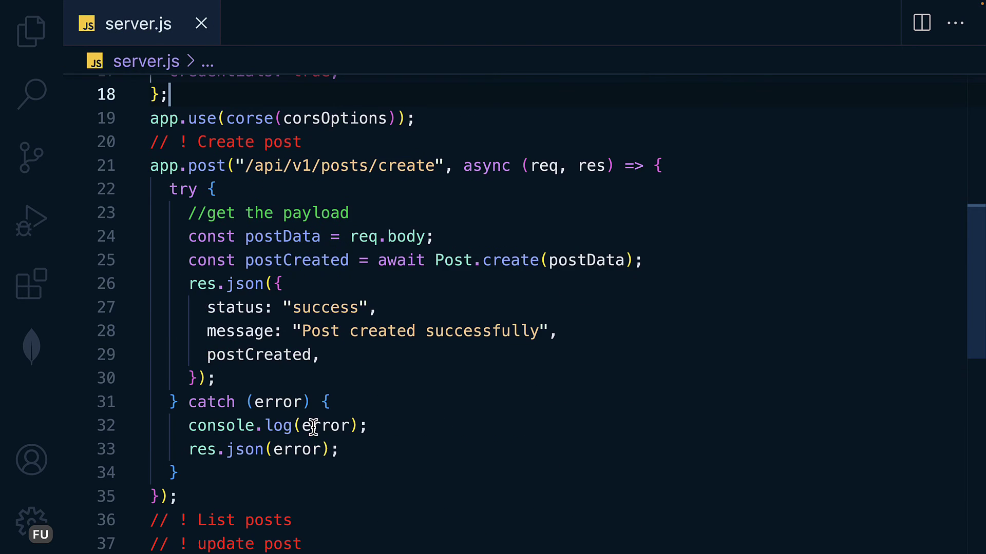
{"action": "left_click_drag", "start_coordinate": [350, 236], "coordinate": [422, 237]}
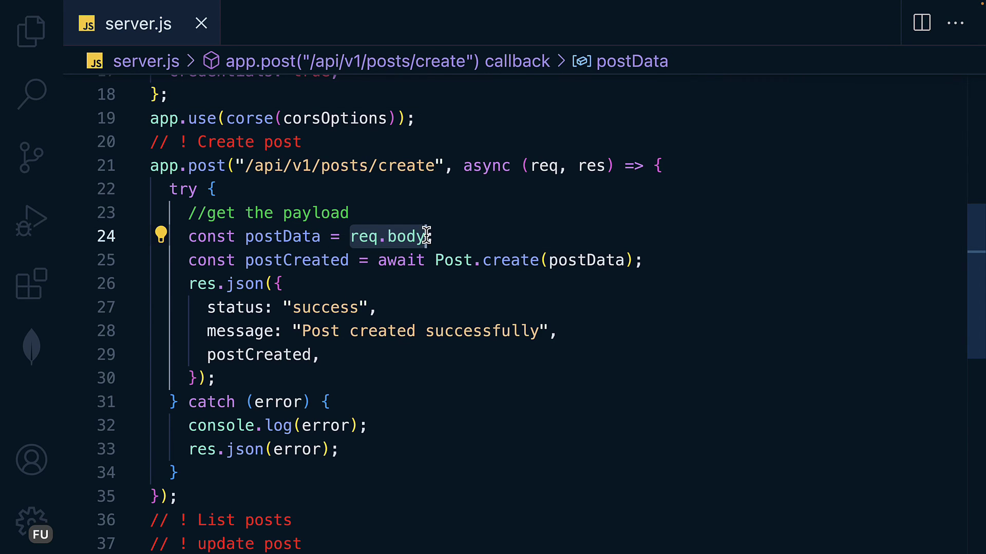
{"action": "left_click", "coordinate": [451, 236]}
{"action": "type", "text": ";"}
{"action": "key", "text": "Return"}
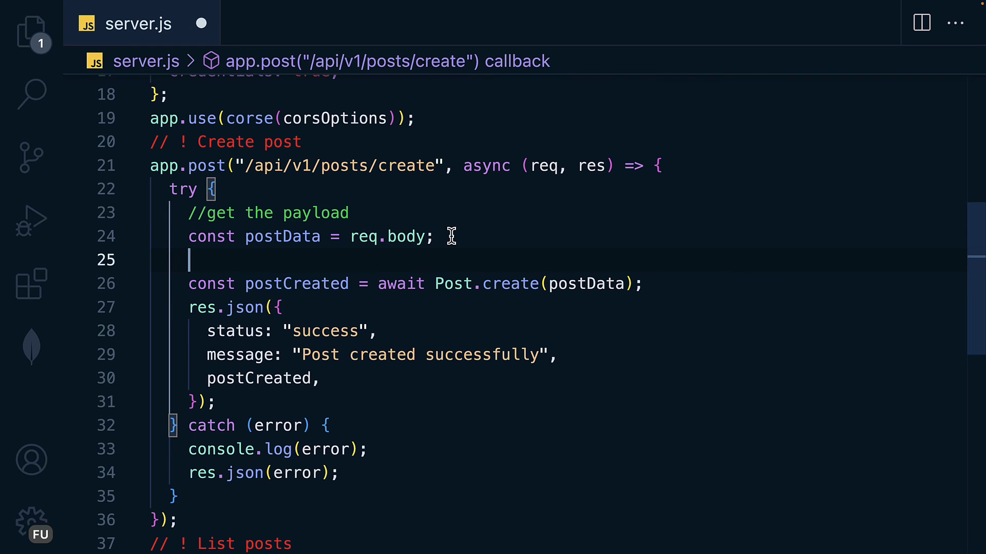
{"action": "type", "text": "log"}
{"action": "key", "text": "Return"}
{"action": "type", "text": "req"}
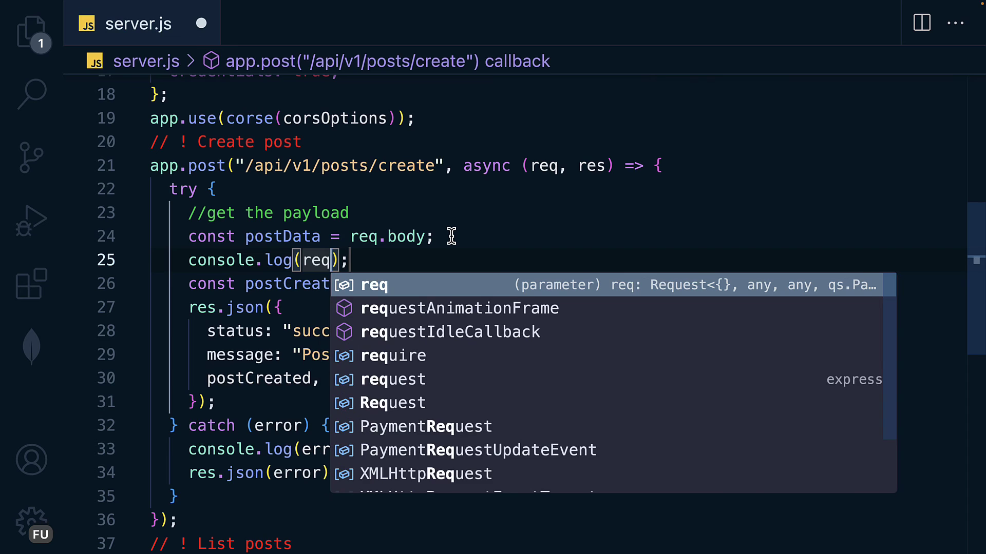
{"action": "type", "text": ".body"}
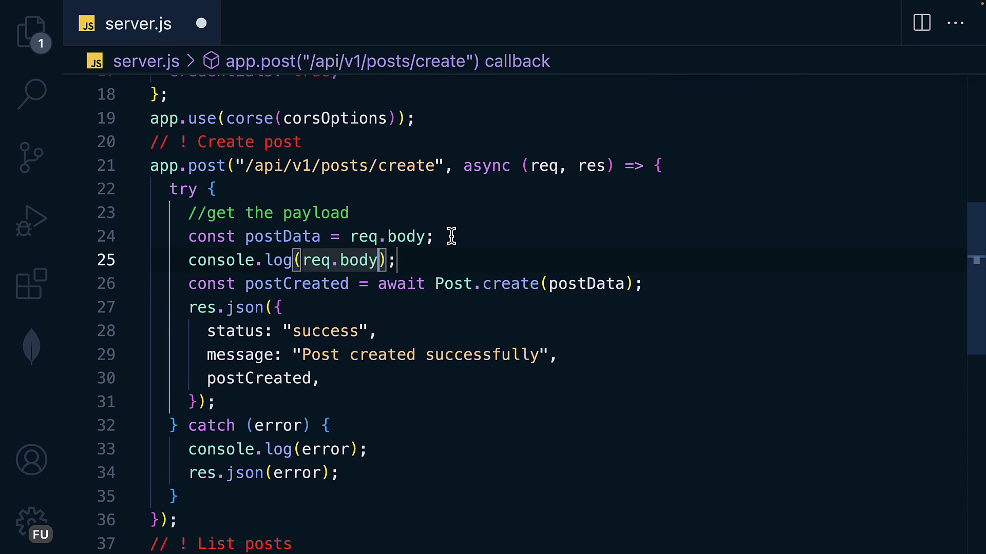
{"action": "key", "text": "ctrl+s"}
Step: Resubmit the Nodejs post with description descr from the browser form
{"action": "key", "text": "ctrl+Left"}
{"action": "key", "text": "ctrl+Left"}
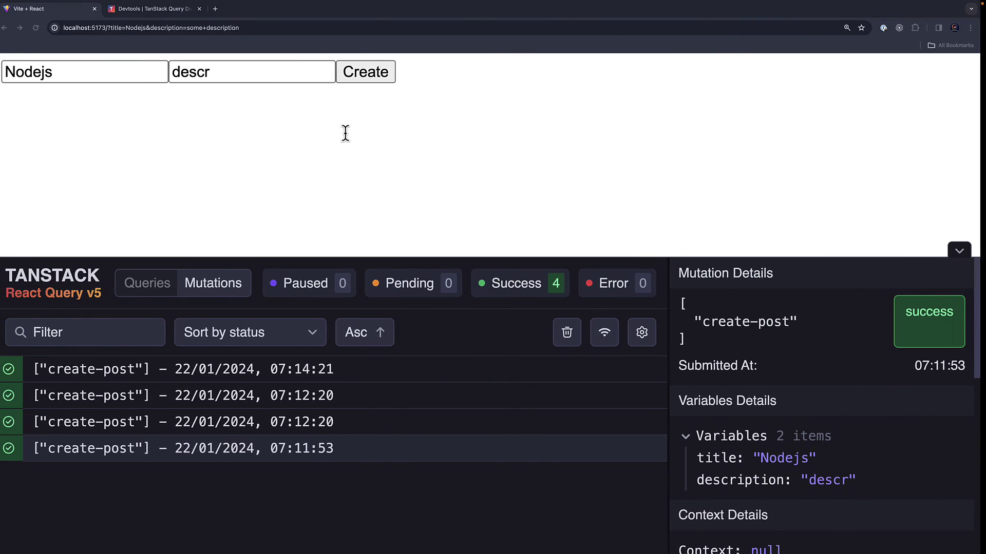
{"action": "left_click_drag", "start_coordinate": [67, 70], "coordinate": [6, 72]}
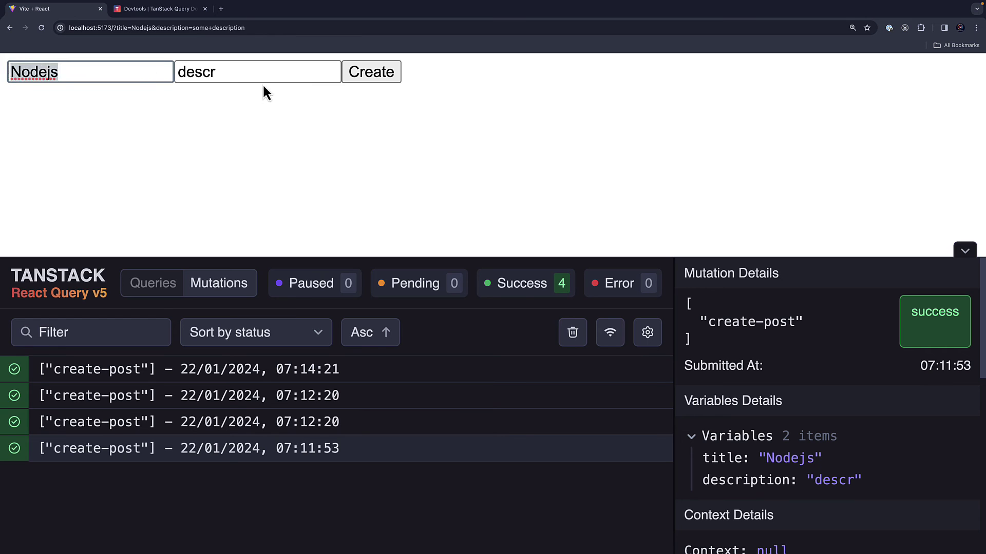
{"action": "left_click_drag", "start_coordinate": [260, 79], "coordinate": [160, 72]}
{"action": "left_click", "coordinate": [364, 73]}
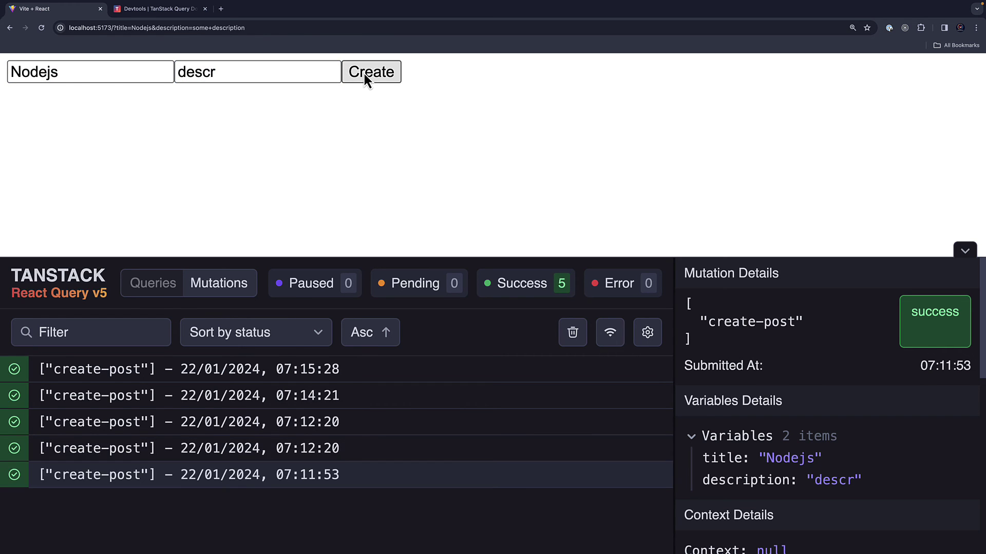
{"action": "key", "text": "ctrl+Right"}
{"action": "key", "text": "ctrl+Right"}
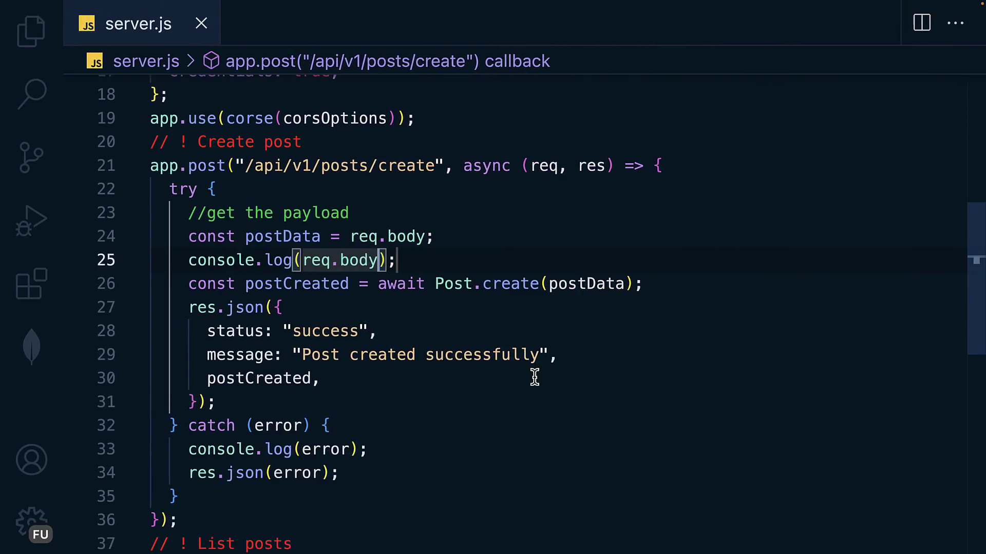
Step: Show the terminal and highlight the logged request body with title and description
{"action": "left_click", "coordinate": [533, 378]}
{"action": "key", "text": "ctrl+grave"}
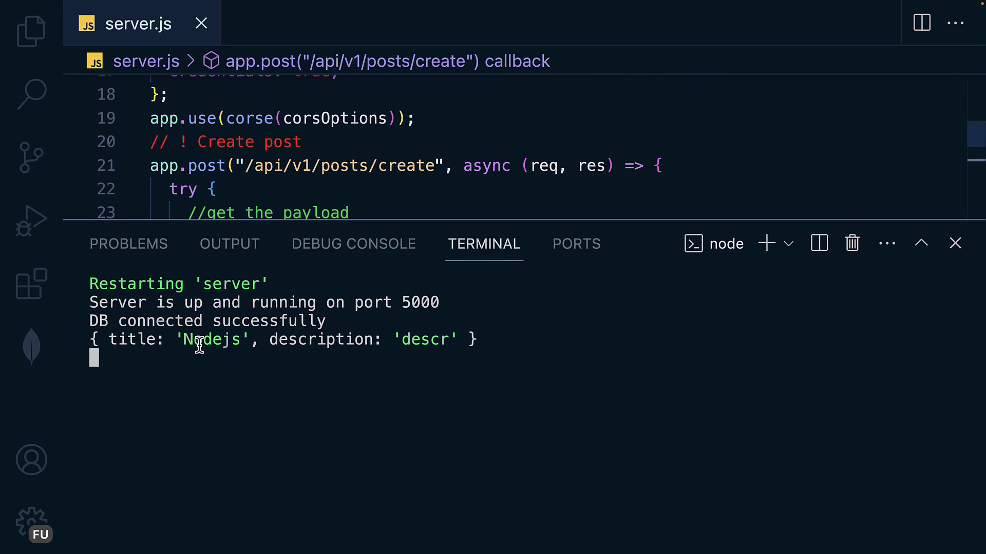
{"action": "left_click_drag", "start_coordinate": [108, 337], "coordinate": [427, 340]}
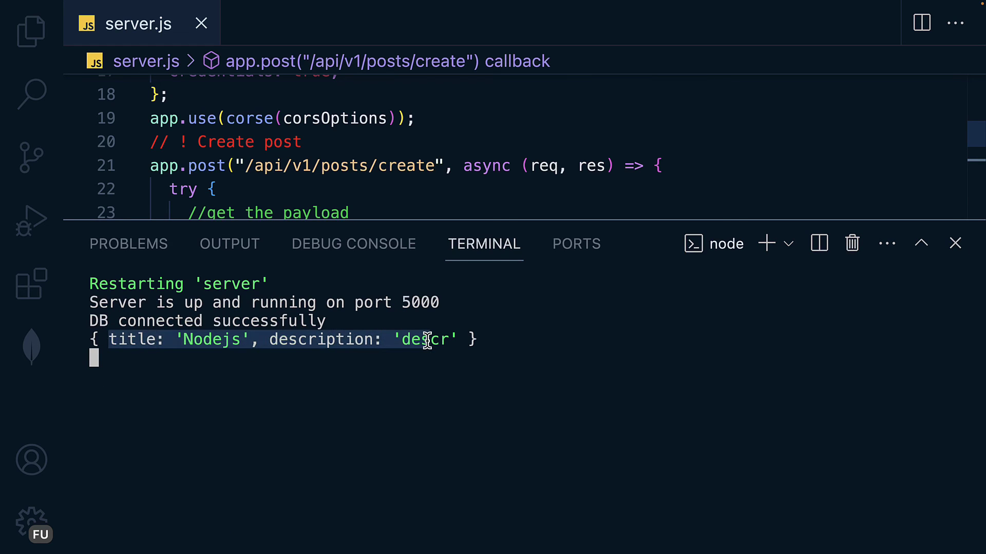
{"action": "left_click", "coordinate": [500, 339]}
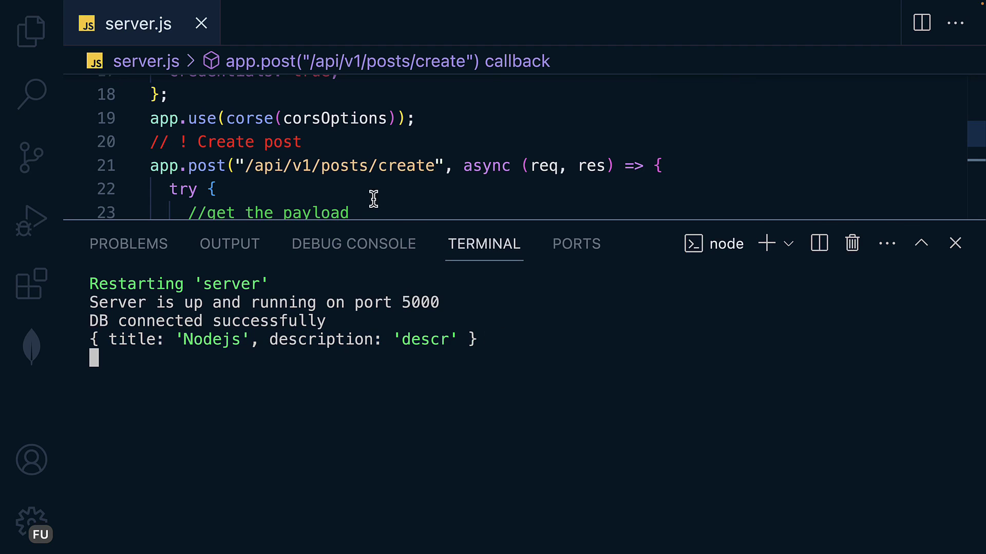
{"action": "left_click_drag", "start_coordinate": [378, 219], "coordinate": [385, 406]}
{"action": "scroll", "coordinate": [386, 260], "scroll_direction": "up", "scroll_amount": 4}
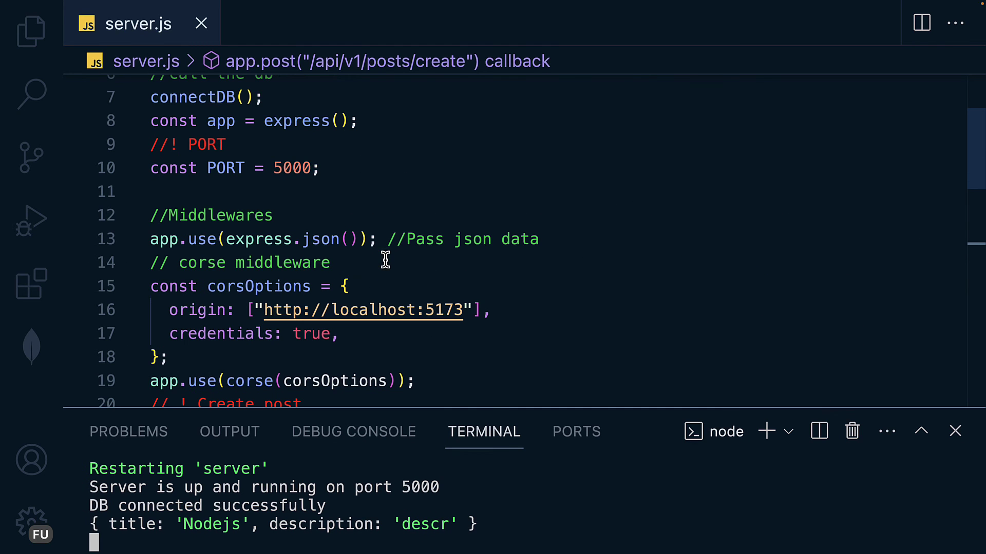
{"action": "scroll", "coordinate": [323, 259], "scroll_direction": "down", "scroll_amount": 4}
{"action": "scroll", "coordinate": [332, 254], "scroll_direction": "up", "scroll_amount": 4}
Step: Delete the app.use(express.json()) line, save server.js, and resubmit the post form
{"action": "left_click_drag", "start_coordinate": [584, 239], "coordinate": [60, 245]}
{"action": "key", "text": "ctrl+c"}
{"action": "key", "text": "BackSpace"}
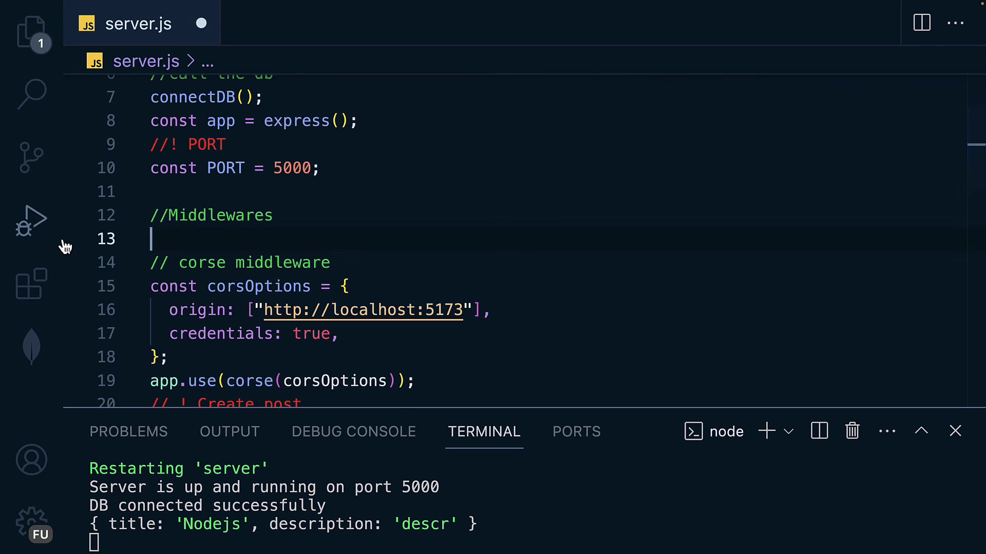
{"action": "key", "text": "ctrl+s"}
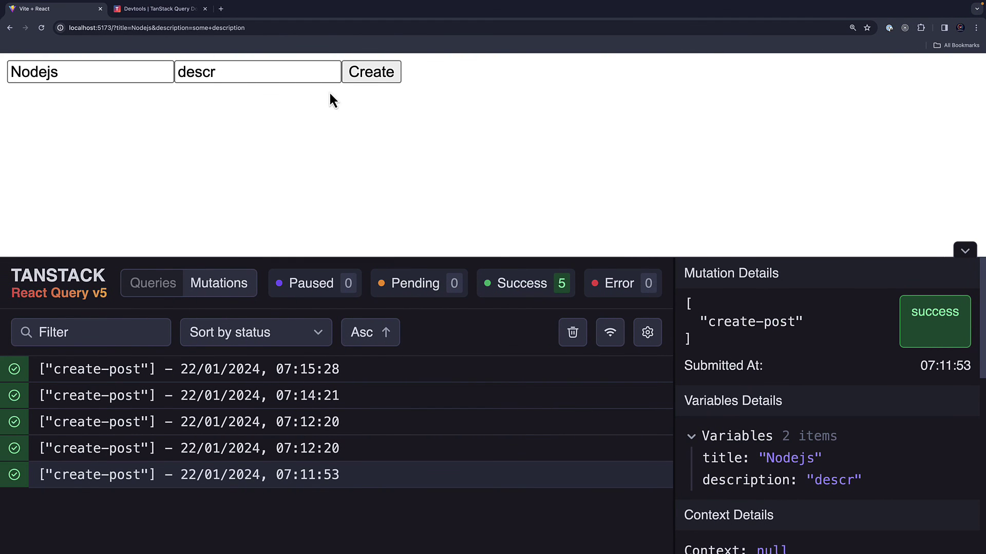
{"action": "left_click", "coordinate": [369, 78]}
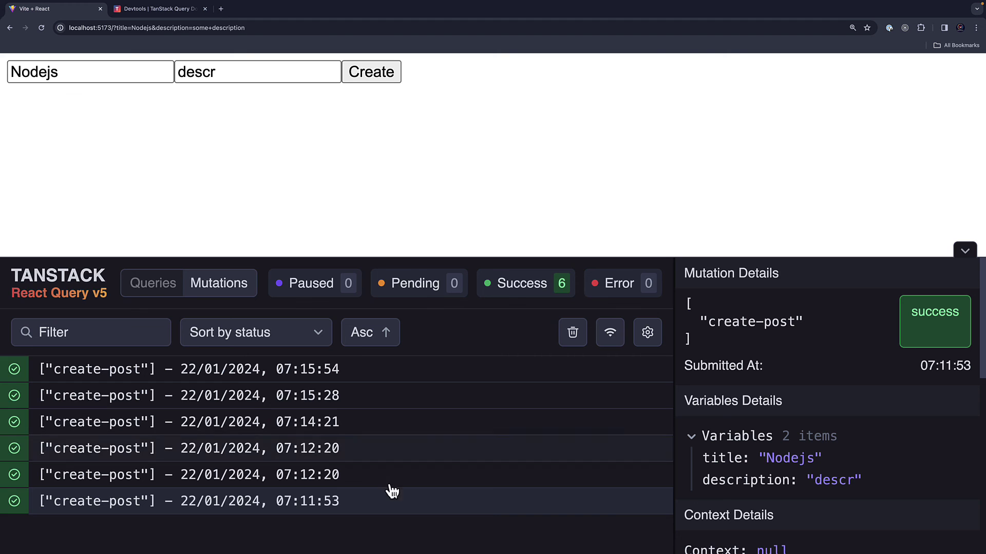
{"action": "left_click", "coordinate": [342, 509]}
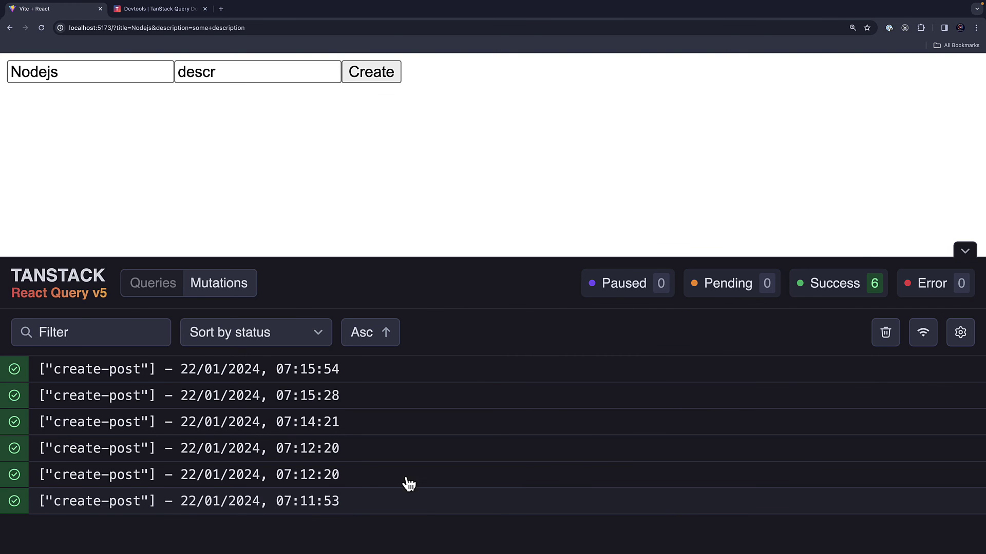
{"action": "scroll", "coordinate": [276, 509], "scroll_direction": "up", "scroll_amount": 2}
{"action": "scroll", "coordinate": [260, 506], "scroll_direction": "up", "scroll_amount": 3}
{"action": "scroll", "coordinate": [259, 506], "scroll_direction": "up", "scroll_amount": 1}
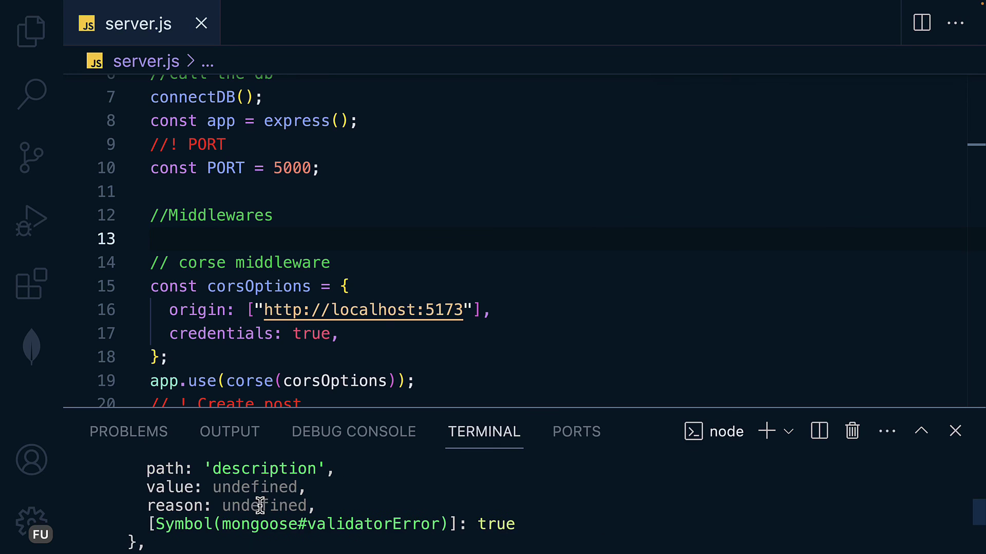
{"action": "scroll", "coordinate": [259, 506], "scroll_direction": "down", "scroll_amount": 5}
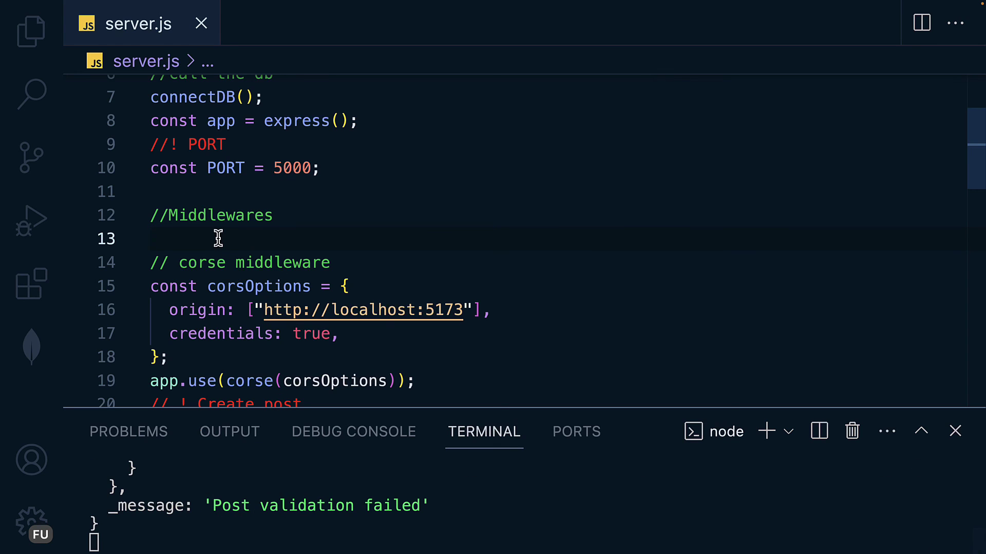
Step: Restore the express.json middleware line in server.js, save, and switch to CreatePost.jsx
{"action": "key", "text": "ctrl+v"}
{"action": "key", "text": "ctrl+s"}
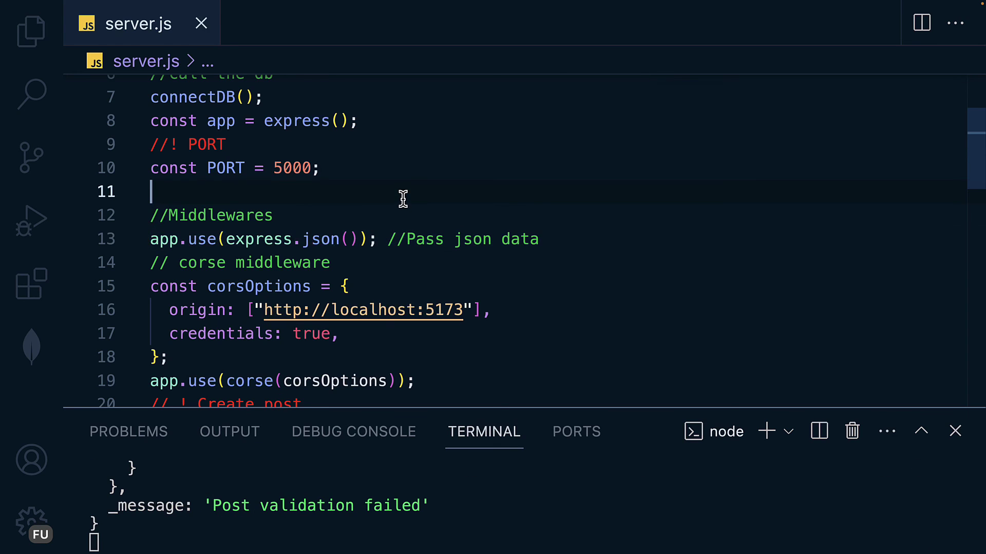
{"action": "left_click", "coordinate": [368, 255]}
{"action": "left_click_drag", "start_coordinate": [377, 239], "coordinate": [138, 243]}
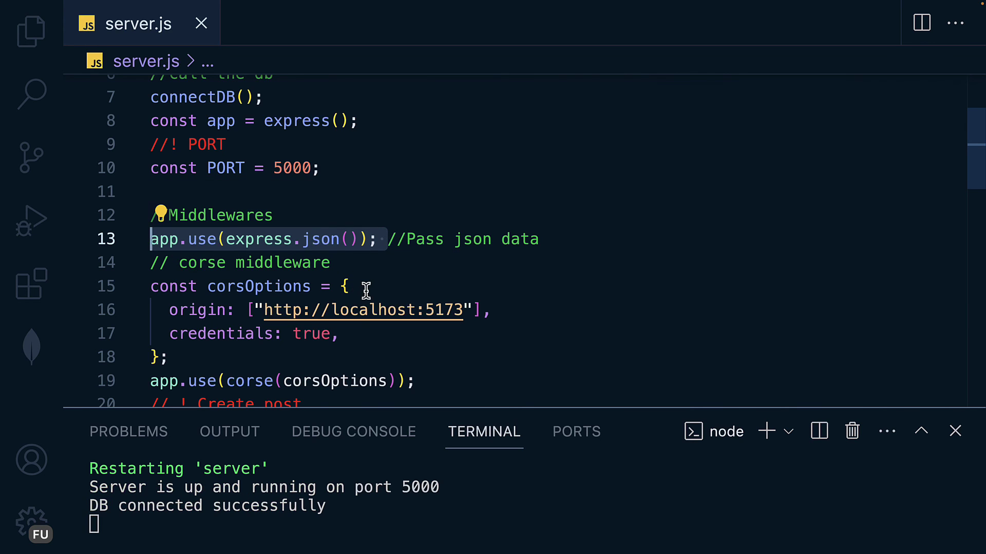
{"action": "key", "text": "ctrl+Left"}
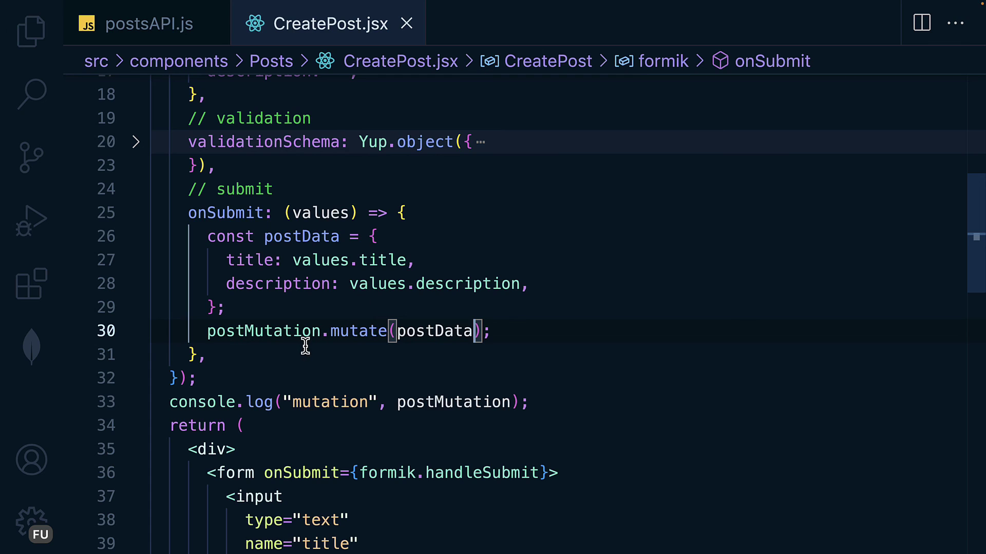